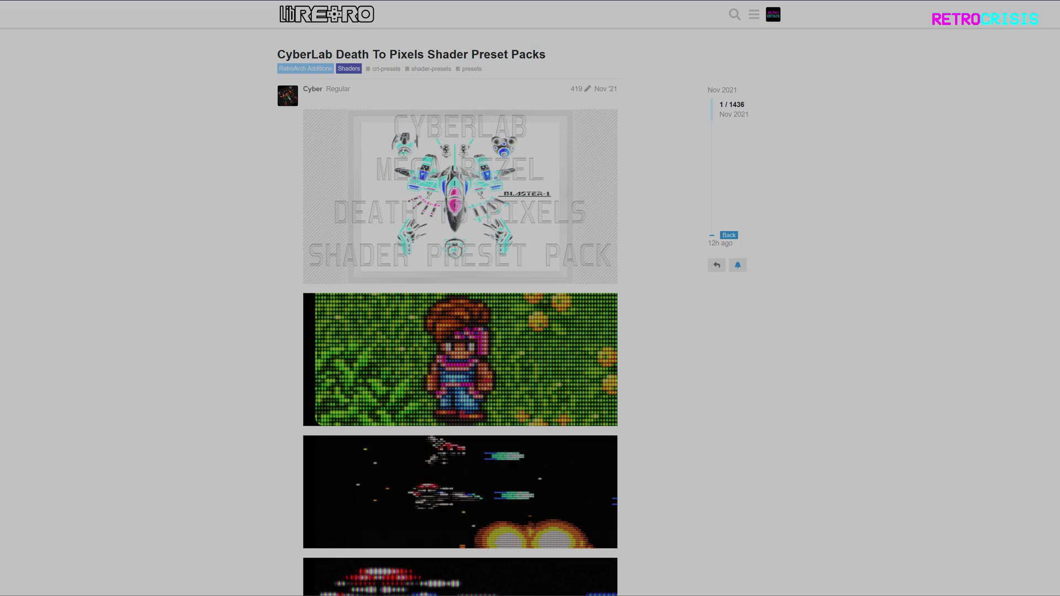
# - Download the CyberLab Megatron 4K HDR shader preset pack from its MEGA link
pyautogui.scroll(-20, 459, 331)
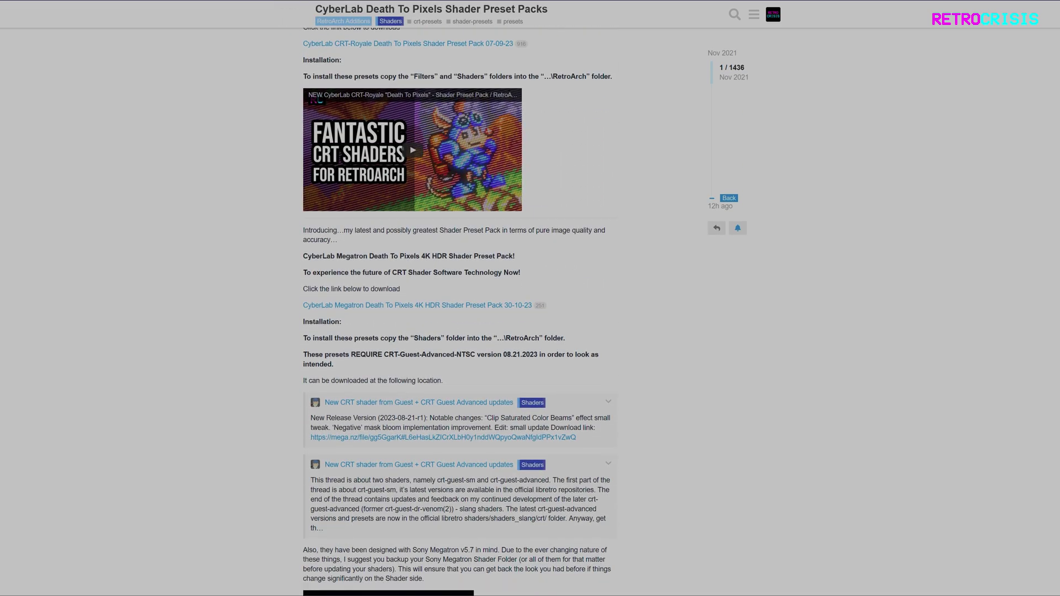
pyautogui.moveTo(304, 258); pyautogui.dragTo(529, 263)
pyautogui.click(379, 311)
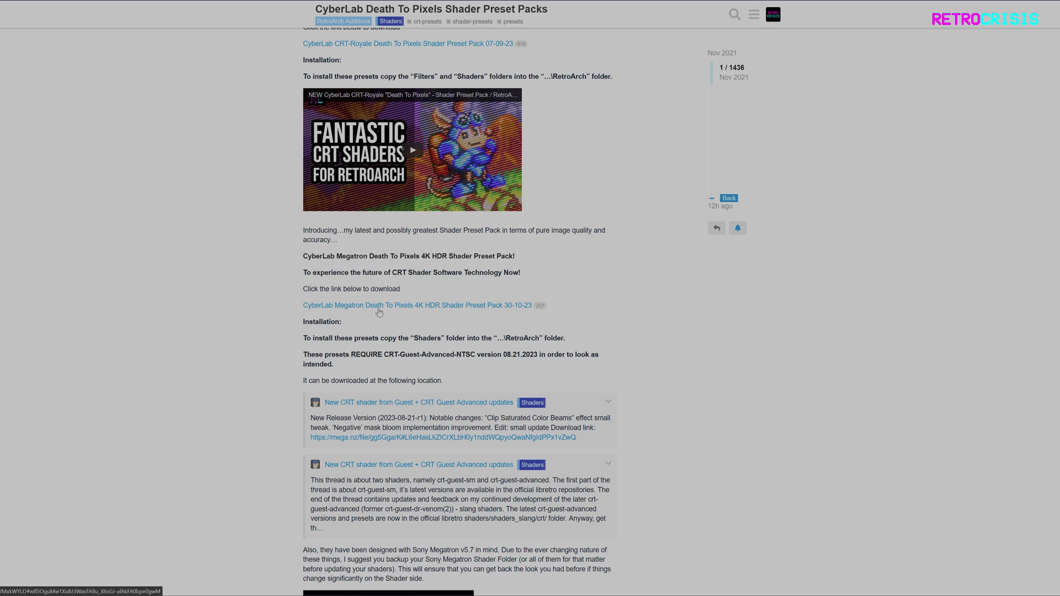
pyautogui.rightClick(401, 307)
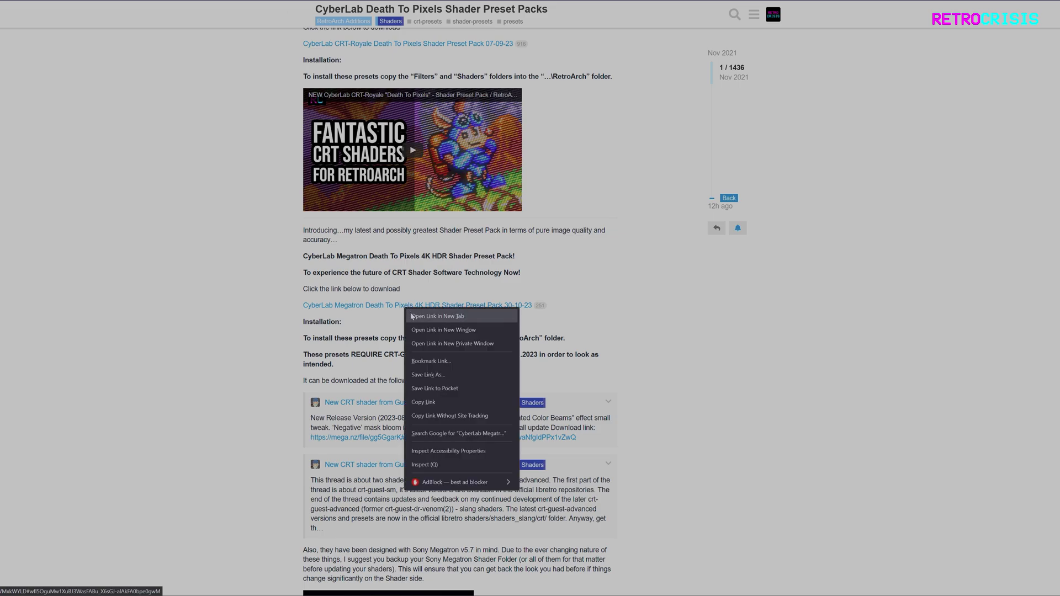
pyautogui.click(487, 396)
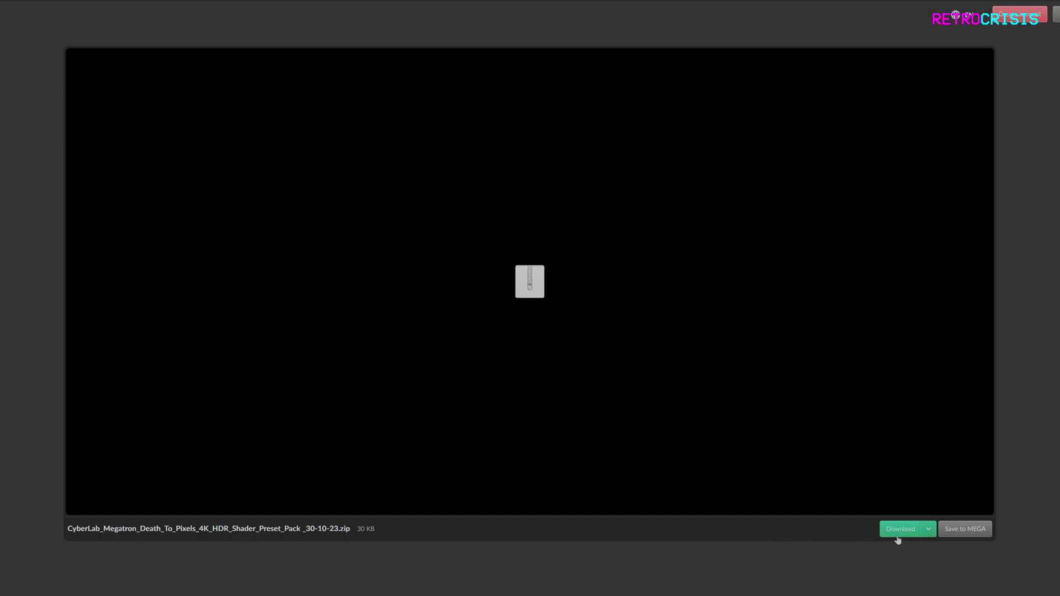
pyautogui.hotkey('ctrl', 'w')
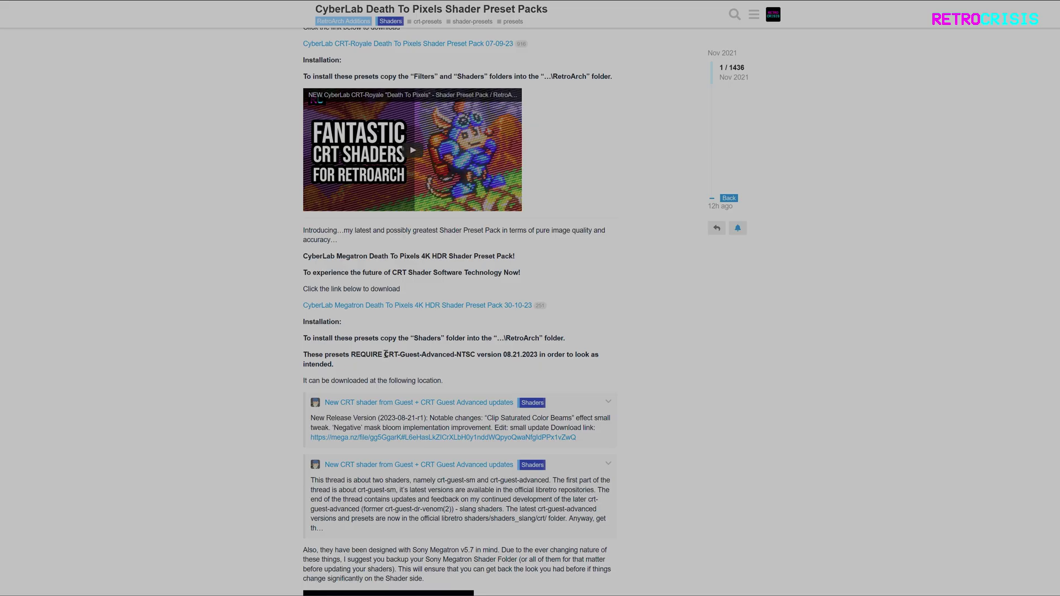
# - Open the New CRT shader thread to get the required crt-guest-advanced-2023-08-21-release1 version
pyautogui.moveTo(385, 354); pyautogui.dragTo(552, 355)
pyautogui.click(552, 355)
pyautogui.rightClick(408, 406)
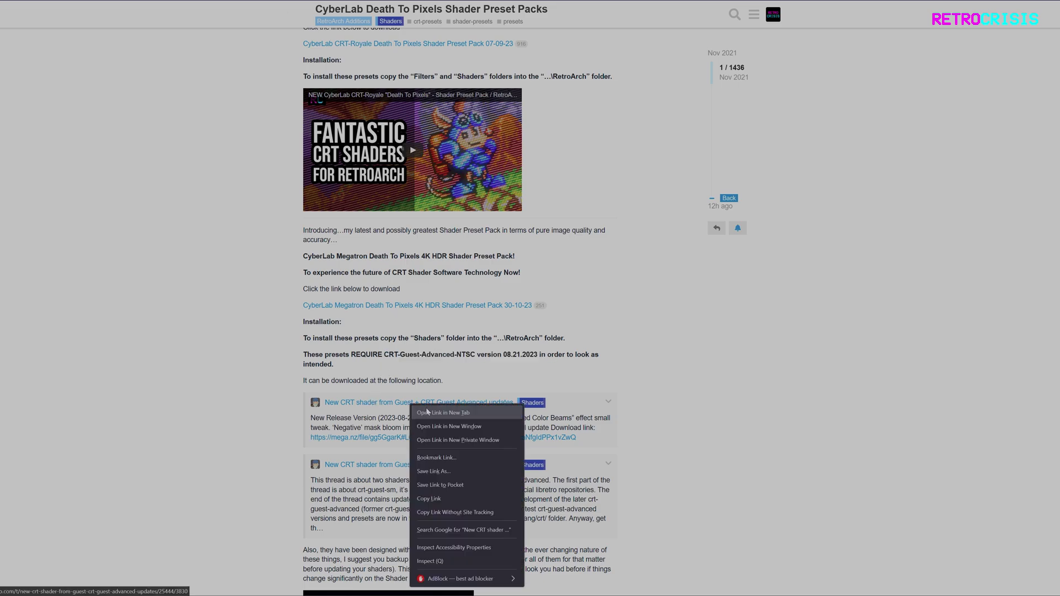
pyautogui.click(429, 414)
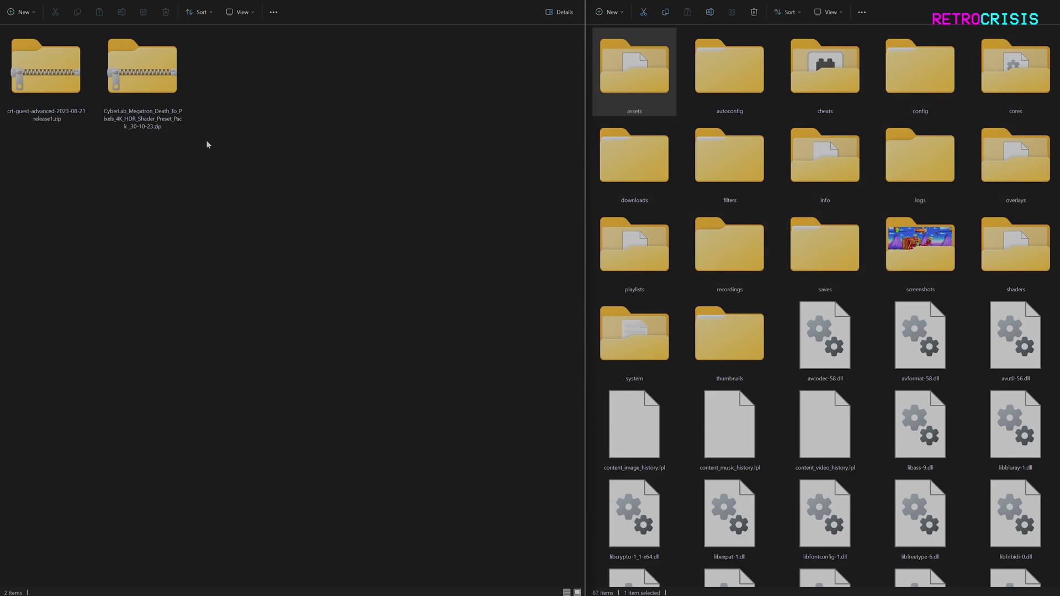
# - Delete both downloaded zip archives after extracting them
pyautogui.moveTo(216, 152); pyautogui.dragTo(22, 47)
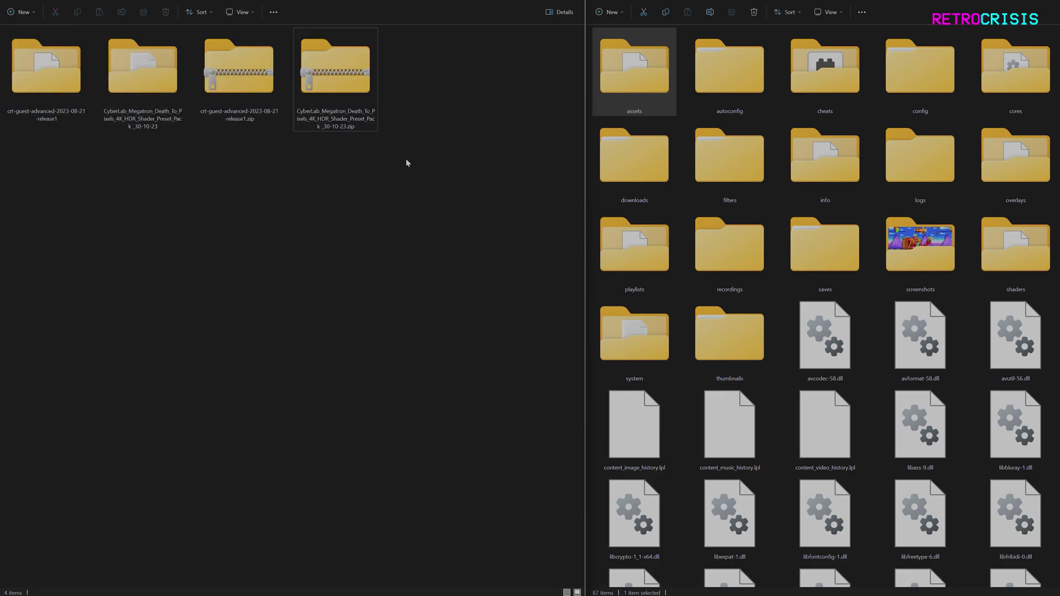
pyautogui.moveTo(412, 163); pyautogui.dragTo(202, 60)
pyautogui.press('Delete')
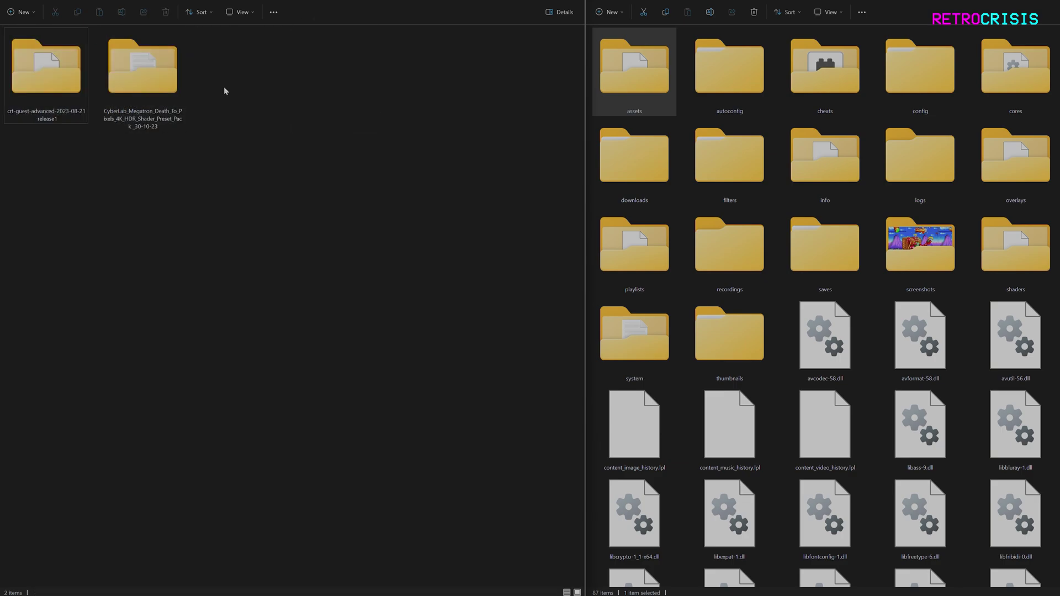
# - Move the pack's RetroArch shaders folder into RetroArch, replacing the same-named files
pyautogui.doubleClick(142, 74)
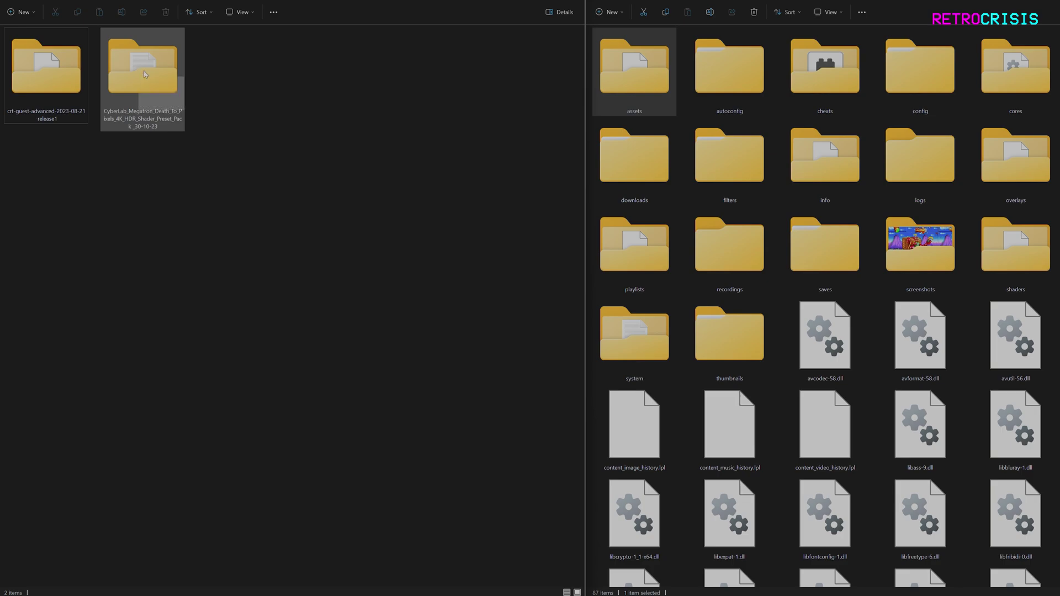
pyautogui.doubleClick(37, 71)
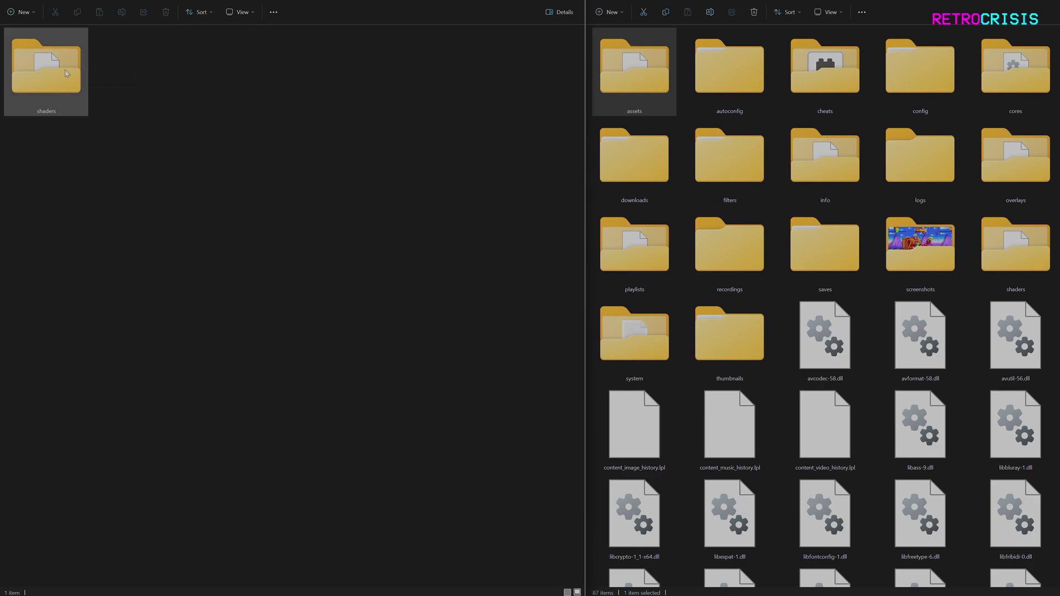
pyautogui.moveTo(44, 77); pyautogui.dragTo(862, 407)
pyautogui.click(883, 426)
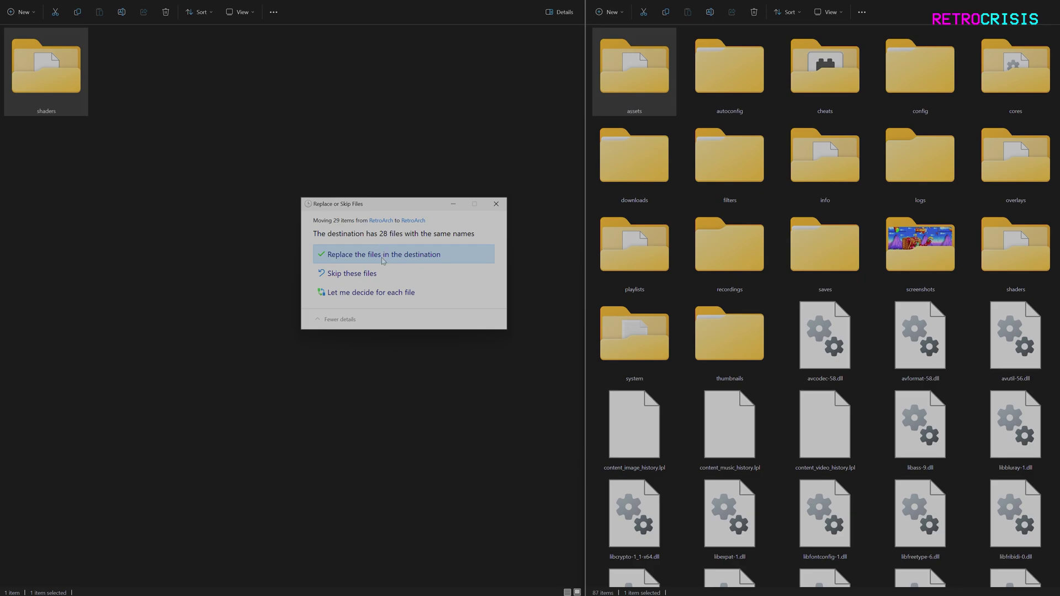
pyautogui.click(383, 254)
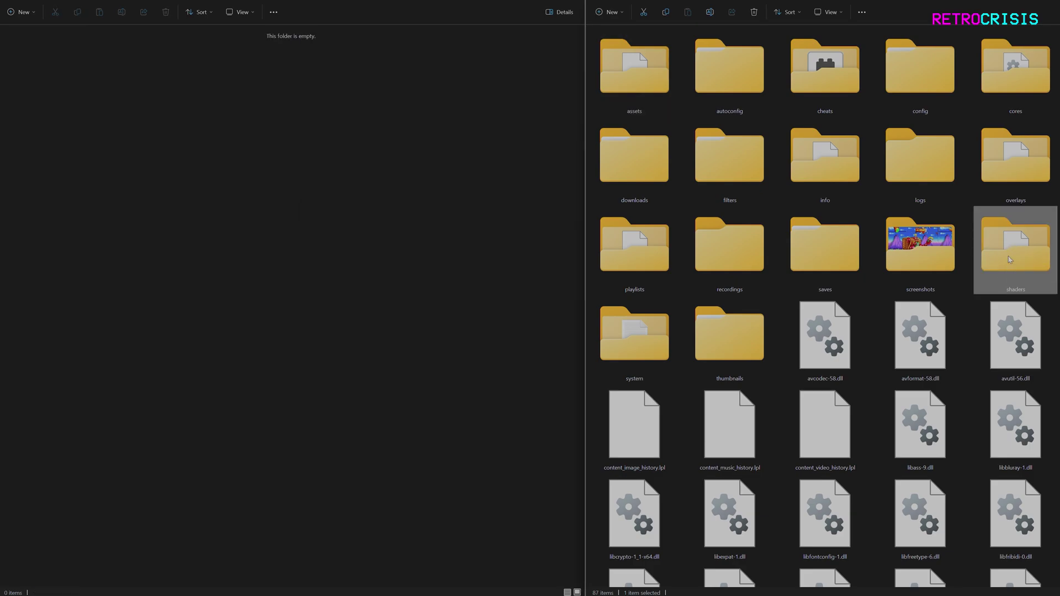
# - Check the added Megatron presets in RetroArch's shaders folder and select the emptied CyberLab folder
pyautogui.doubleClick(1009, 259)
pyautogui.moveTo(1026, 53); pyautogui.dragTo(683, 450)
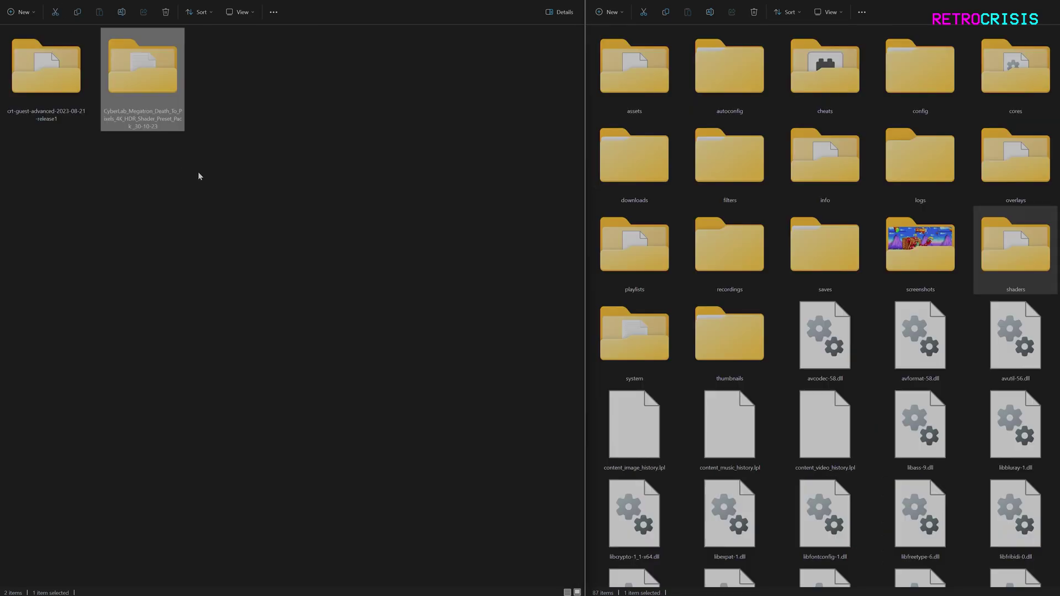
pyautogui.moveTo(199, 175)
pyautogui.mouseDown()
pyautogui.moveTo(135, 87)
pyautogui.moveTo(193, 185)
pyautogui.mouseUp()
# - Delete the CyberLab folder and open shaders_slang\crt as the destination beside crt-guest-advanced
pyautogui.press('Delete')
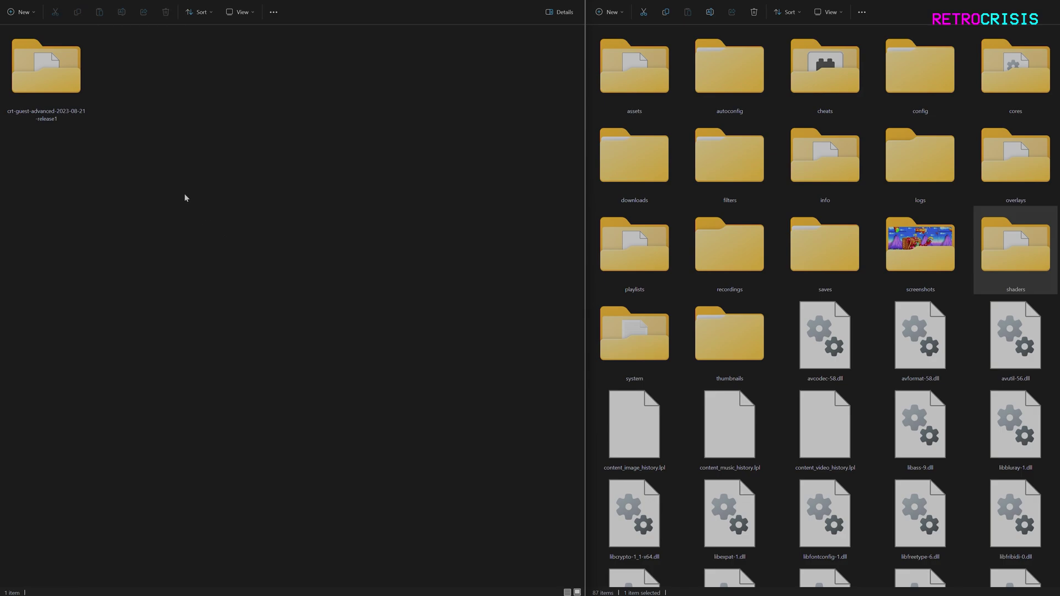
pyautogui.doubleClick(53, 65)
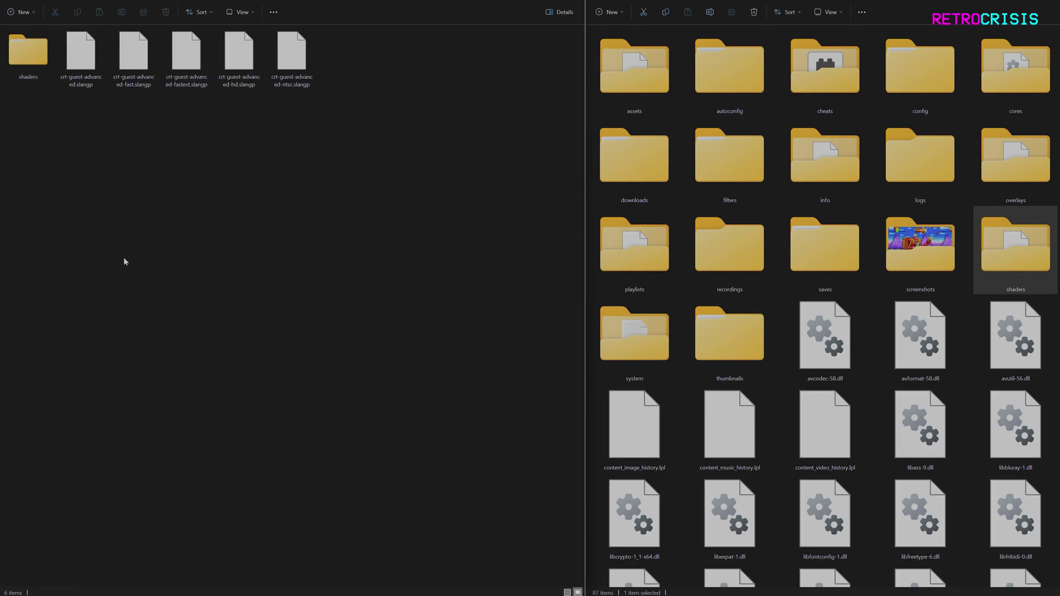
pyautogui.doubleClick(1002, 257)
pyautogui.doubleClick(663, 46)
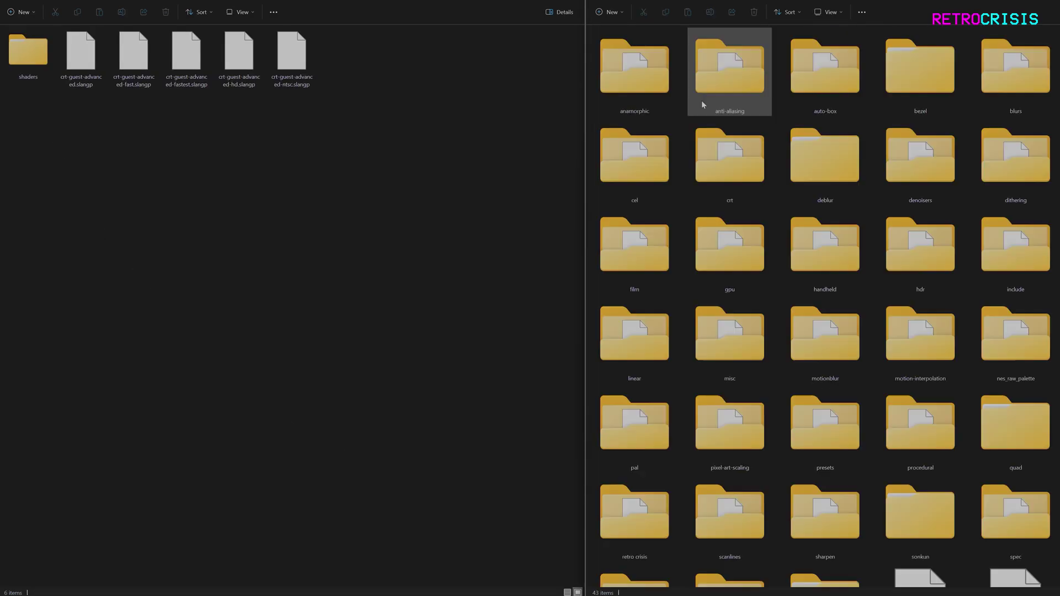
pyautogui.doubleClick(725, 154)
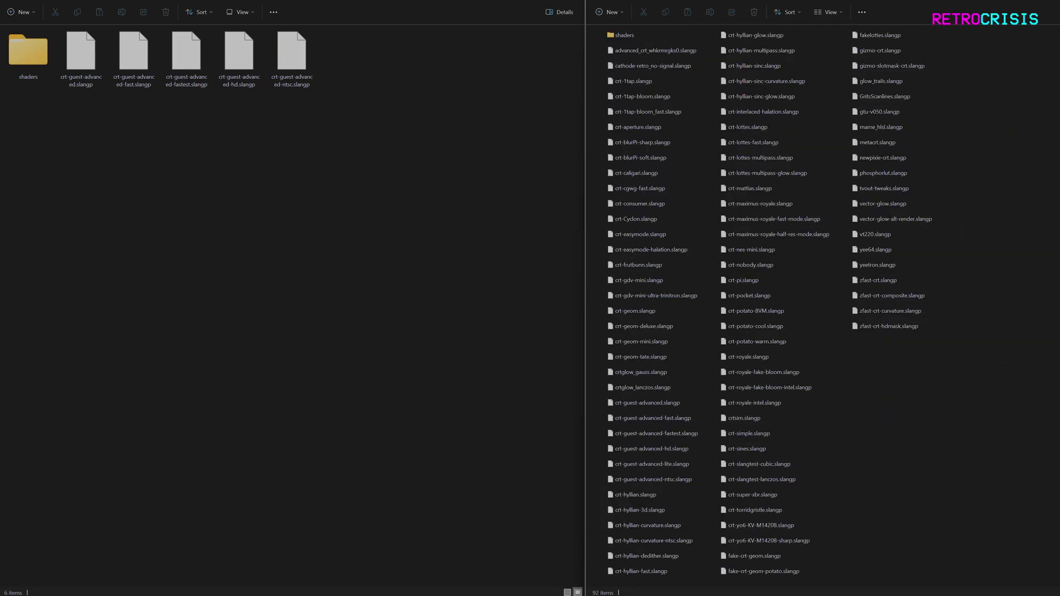
# - Move the shaders folder and five crt-guest-advanced presets into crt, replacing existing files
pyautogui.moveTo(412, 124); pyautogui.dragTo(38, 49)
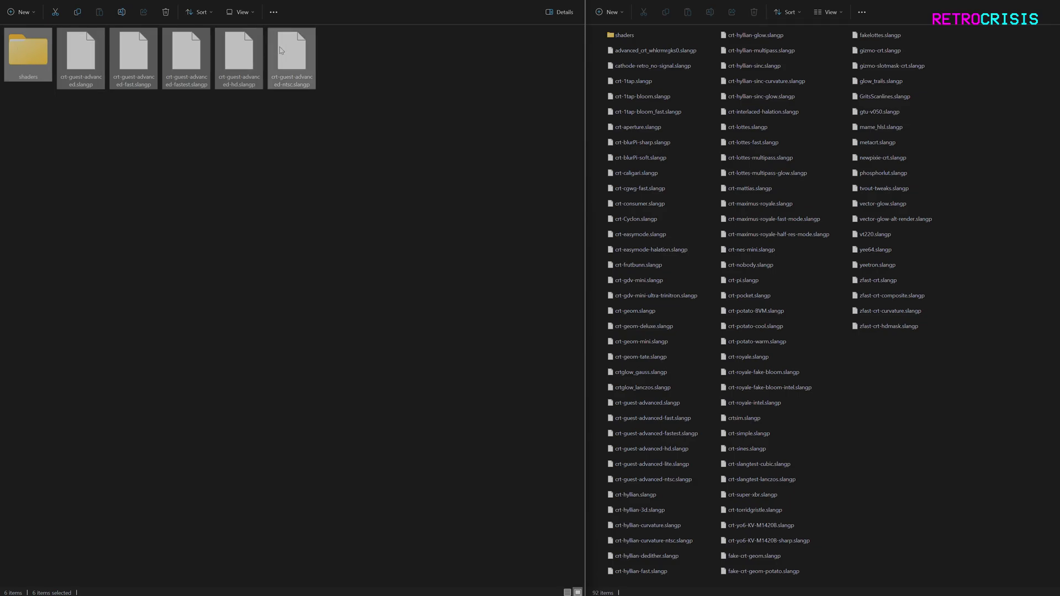
pyautogui.moveTo(292, 51); pyautogui.dragTo(1050, 362)
pyautogui.click(1049, 364)
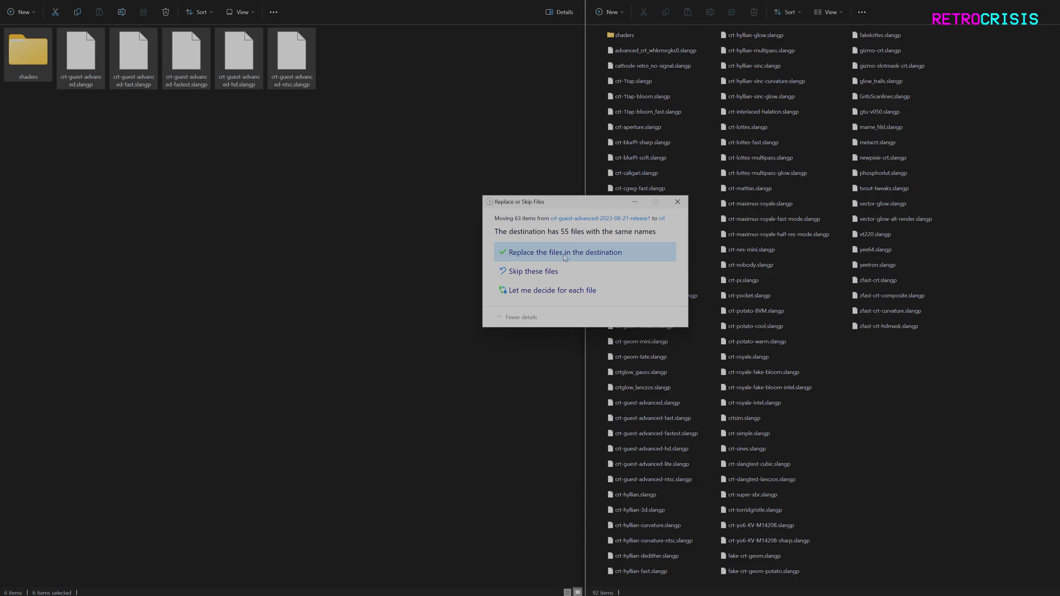
pyautogui.click(563, 254)
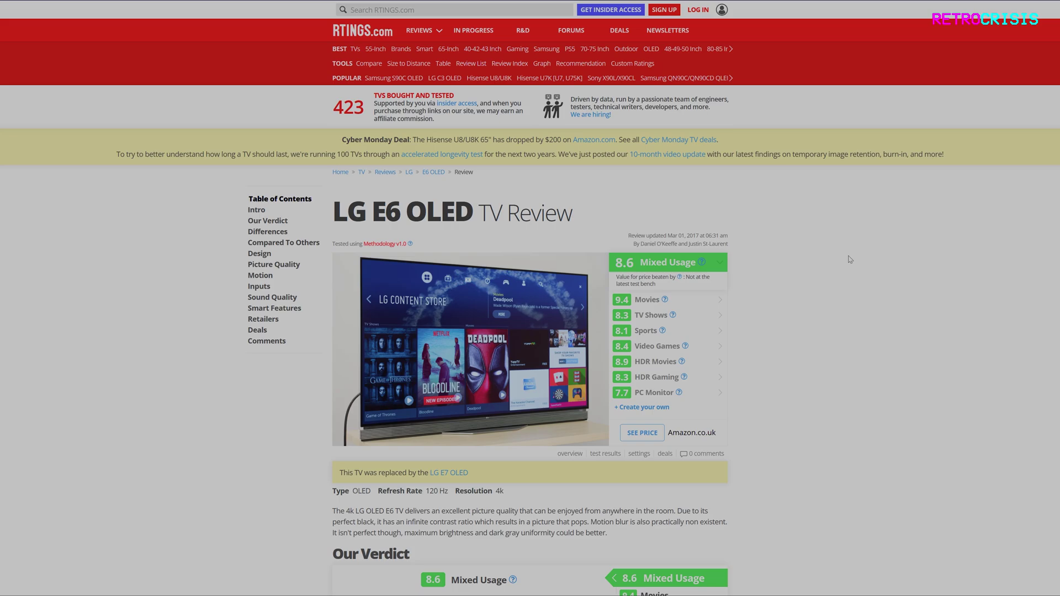
# - Scroll the LG E6 OLED review to Picture Quality and highlight the 624 cd/m² HDR real scene peak
pyautogui.middleClick(884, 195)
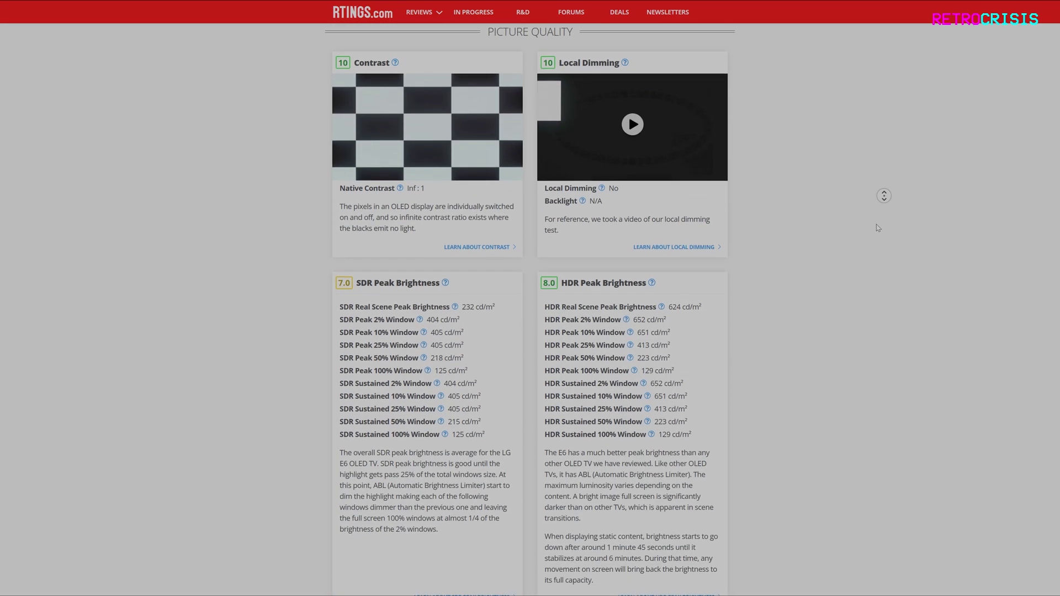
pyautogui.middleClick(878, 227)
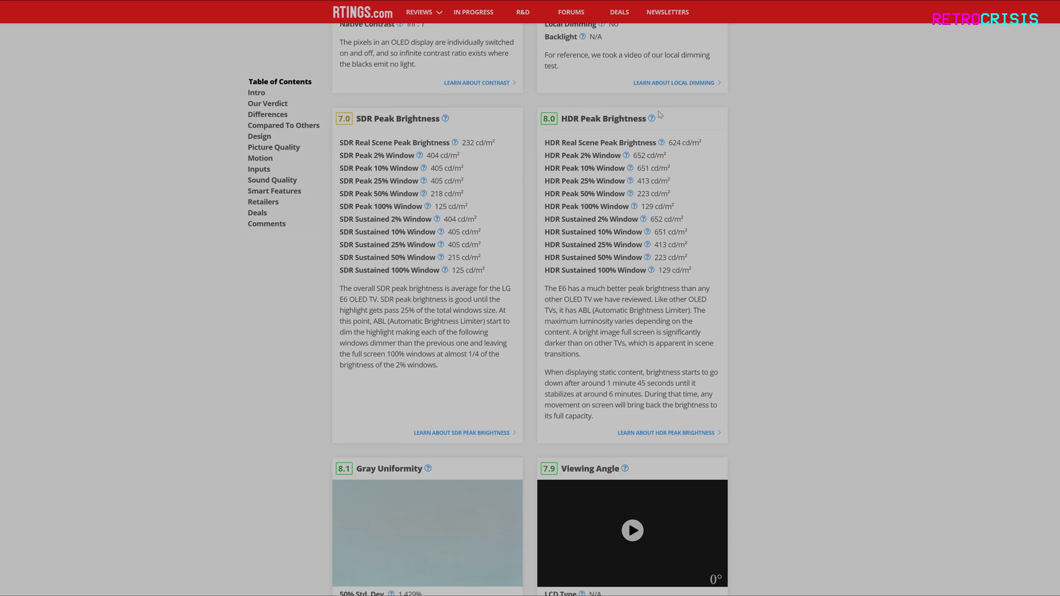
pyautogui.moveTo(543, 142); pyautogui.dragTo(683, 145)
pyautogui.click(746, 236)
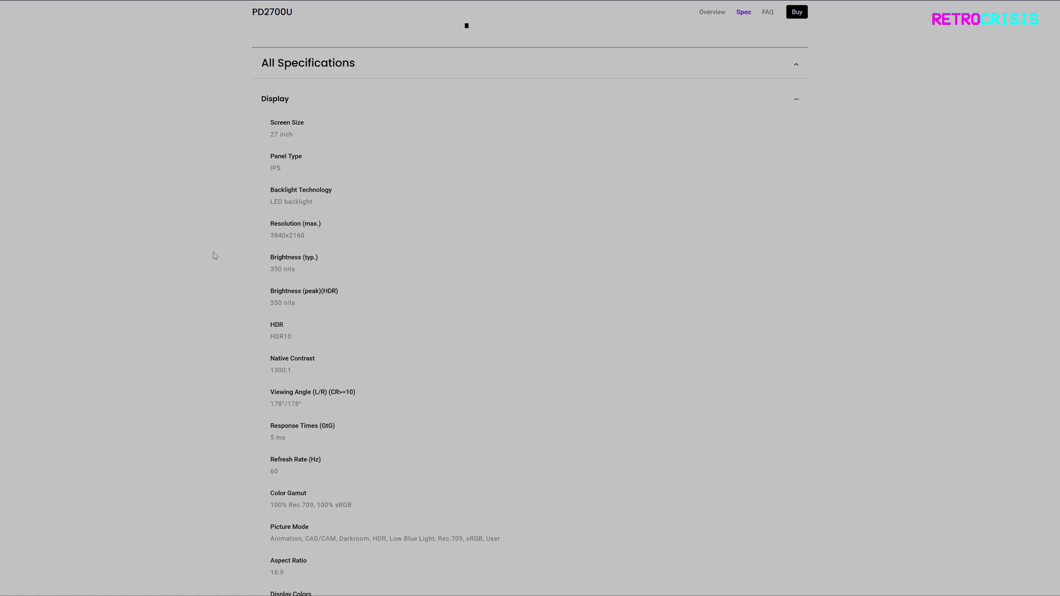
# - Highlight the PD2700U's 350 nits Brightness (peak)(HDR) spec
pyautogui.moveTo(267, 291); pyautogui.dragTo(317, 306)
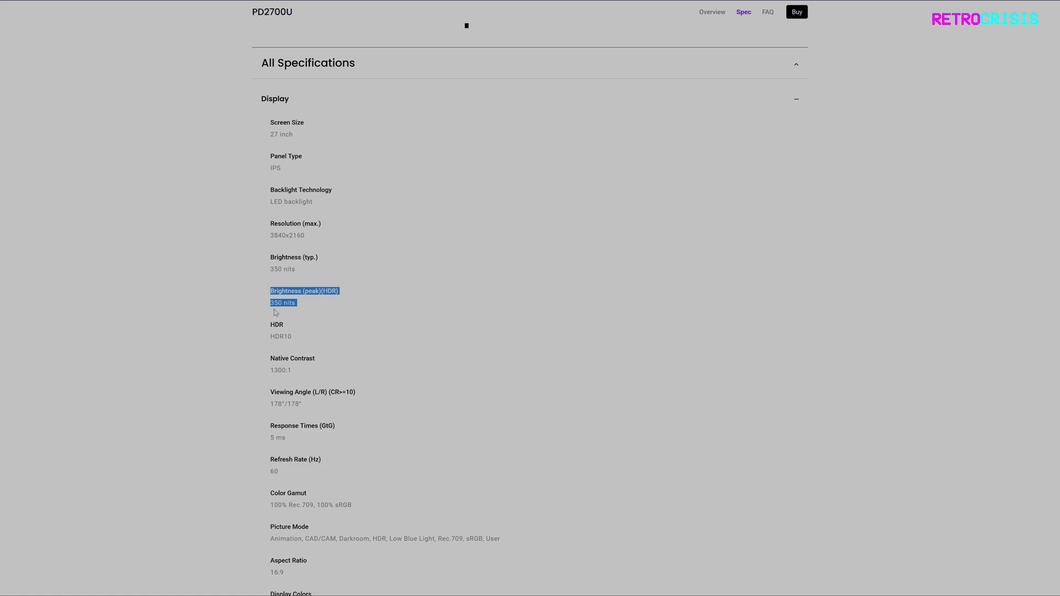
pyautogui.click(339, 305)
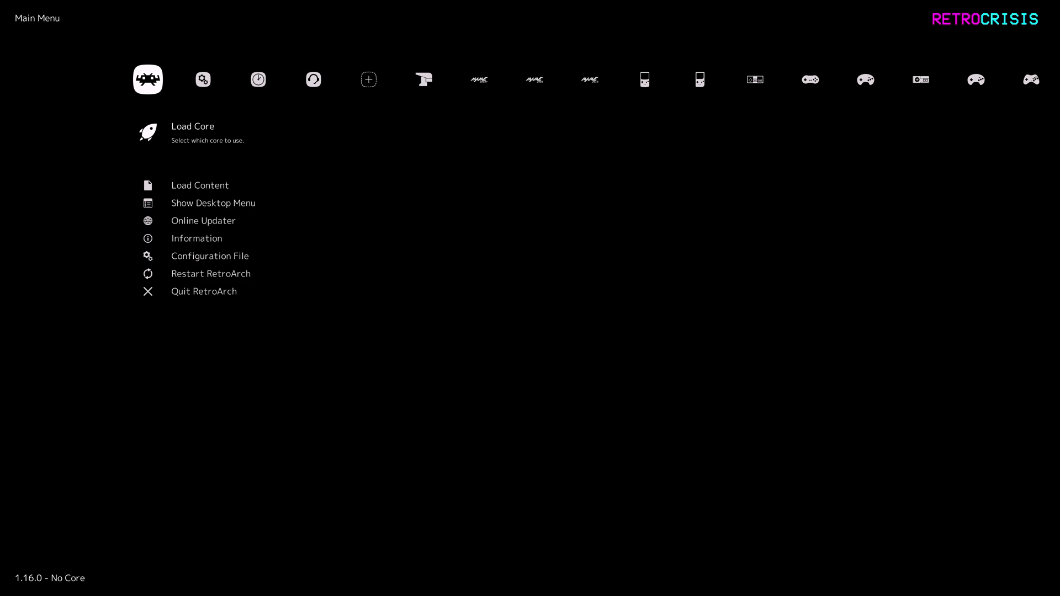
# - Open Settings > Video > Output > Video driver to confirm vulkan is the active driver
pyautogui.press('Right')
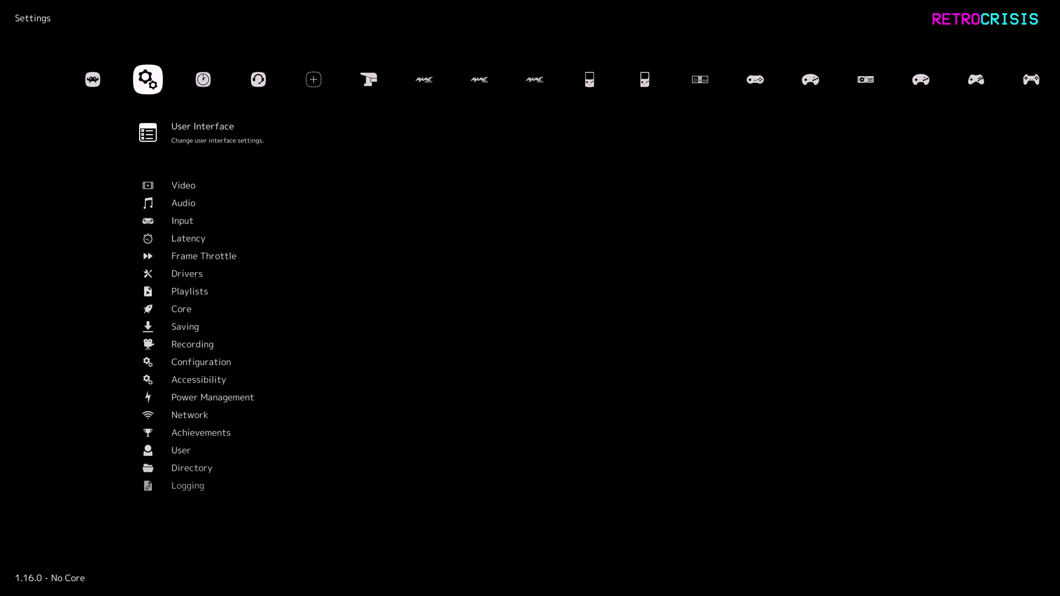
pyautogui.press('Down')
pyautogui.press('Return')
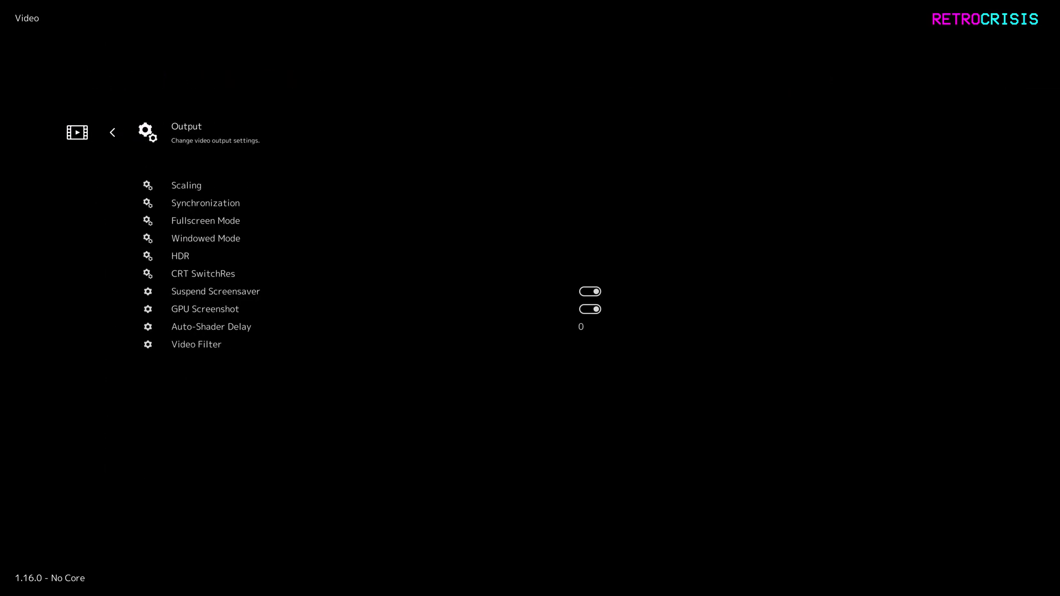
pyautogui.press('Return')
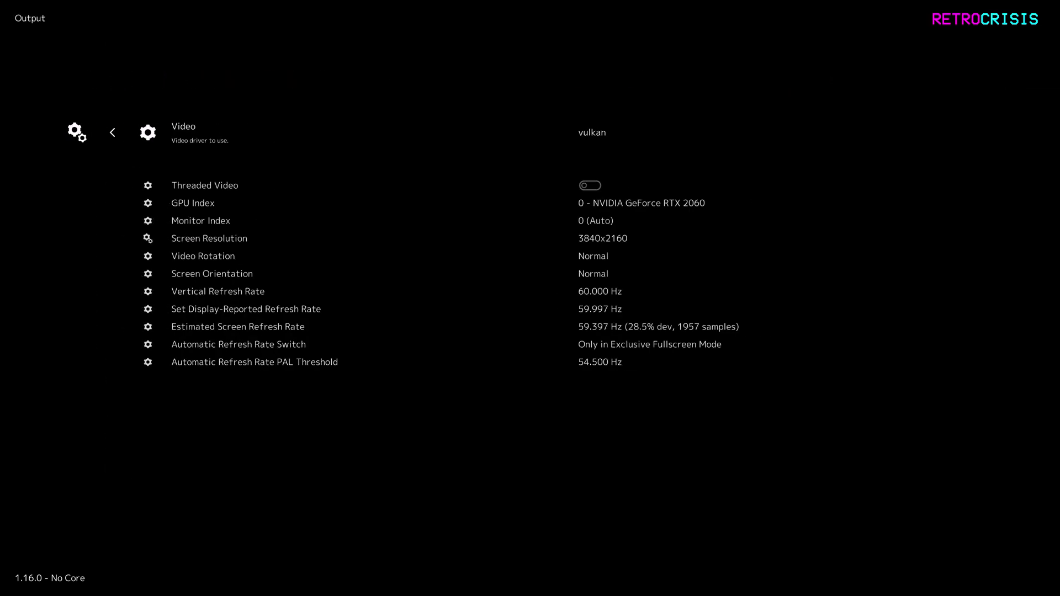
pyautogui.press('Return')
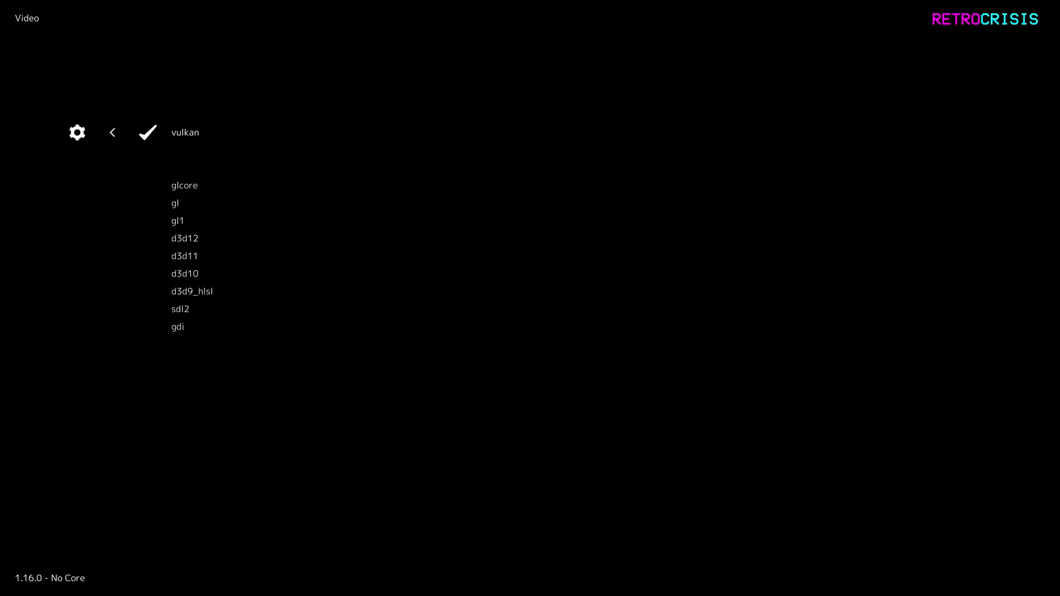
# - Open Settings > Video > HDR, showing HDR enabled with peak luminance 1000 and paper white 200
pyautogui.press('BackSpace')
pyautogui.press('BackSpace')
pyautogui.press('Left')
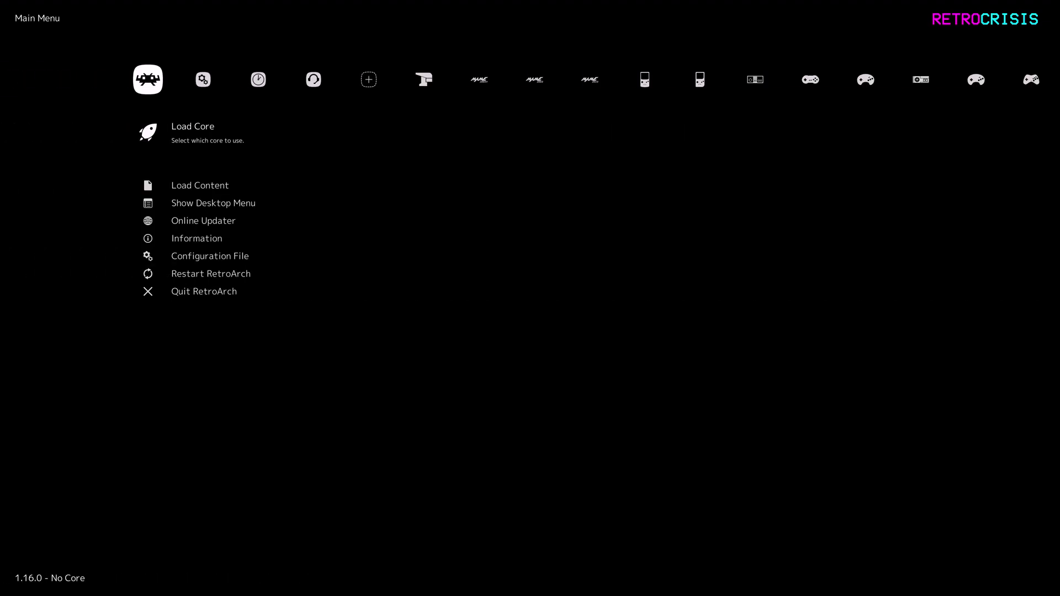
pyautogui.press('Right')
pyautogui.press('Return')
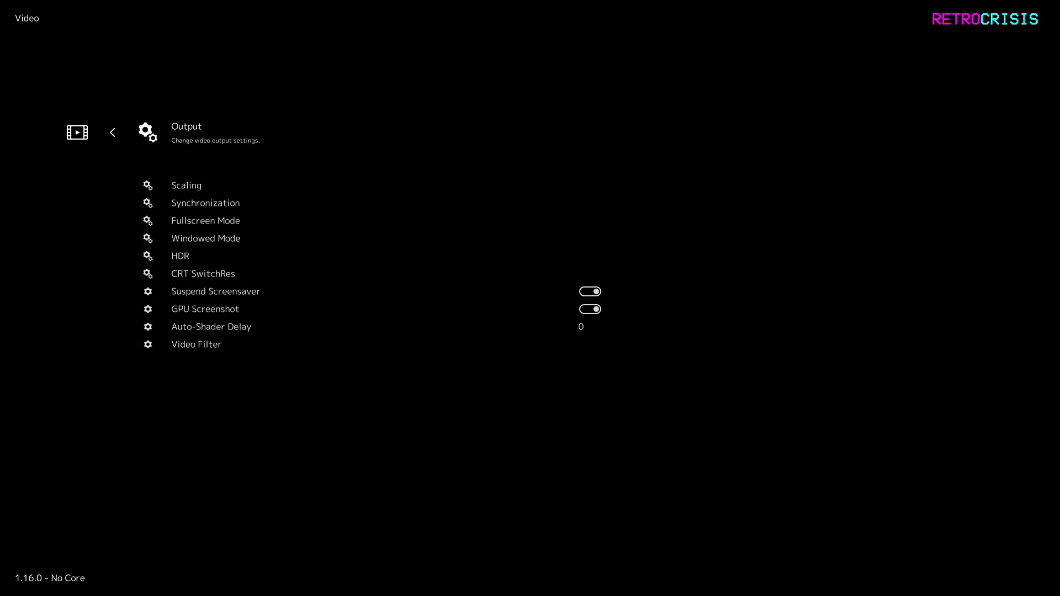
pyautogui.press('Down')
pyautogui.press('Down')
pyautogui.press('Down')
pyautogui.press('Down')
pyautogui.press('Down')
pyautogui.press('Return')
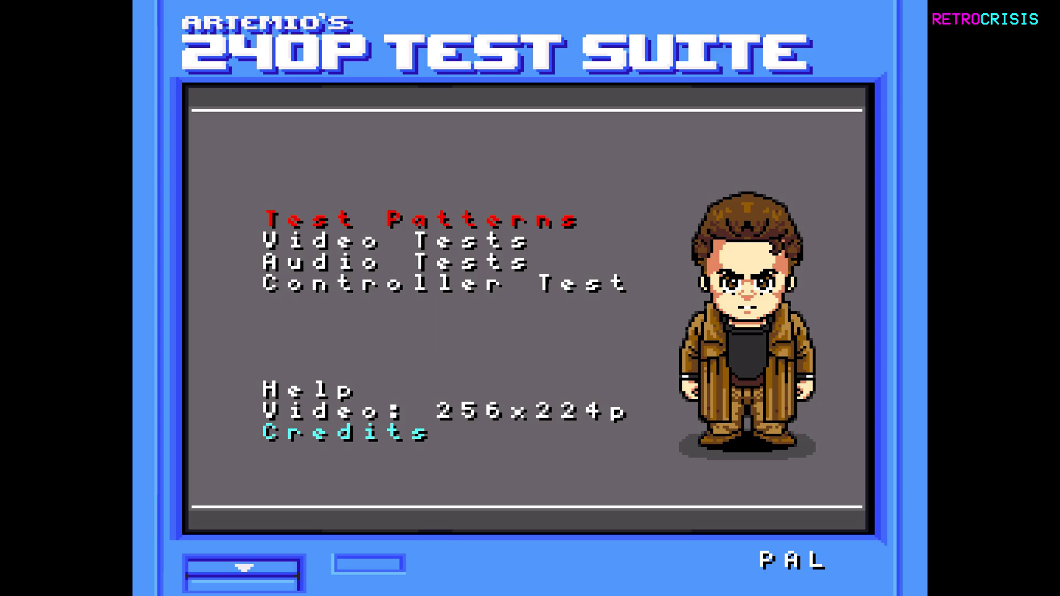
# - Bring up the Quick Menu over the 240p Test Suite and move to the shader options
pyautogui.press('F1')
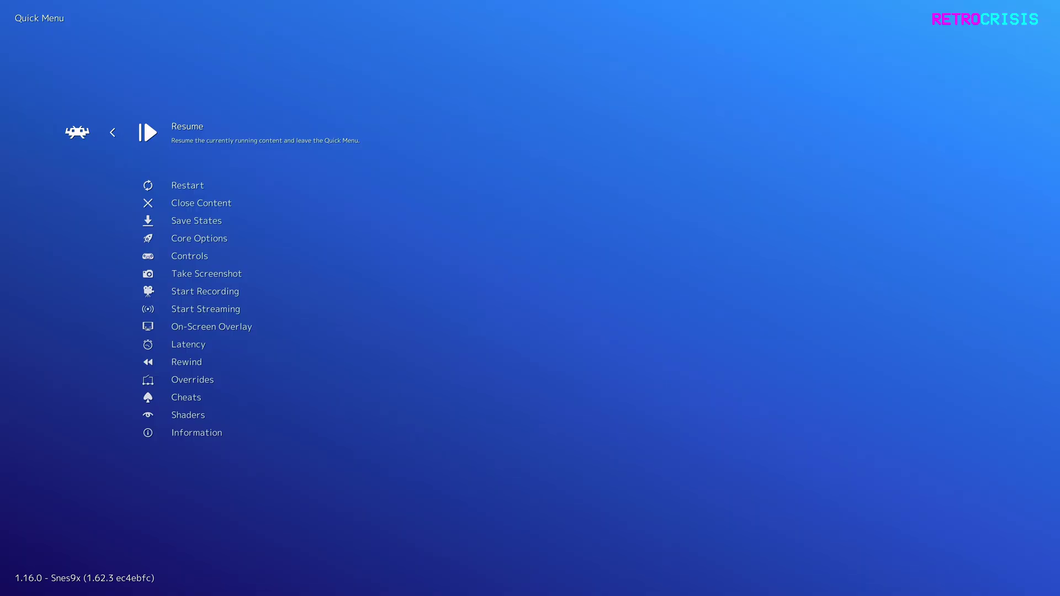
pyautogui.press('Down')
pyautogui.press('Down')
pyautogui.press('Down')
pyautogui.press('Down')
pyautogui.press('Down')
pyautogui.press('Down')
pyautogui.press('Down')
pyautogui.press('Down')
pyautogui.press('Down')
pyautogui.press('Down')
pyautogui.press('Down')
pyautogui.press('Down')
pyautogui.press('Down')
pyautogui.press('Down')
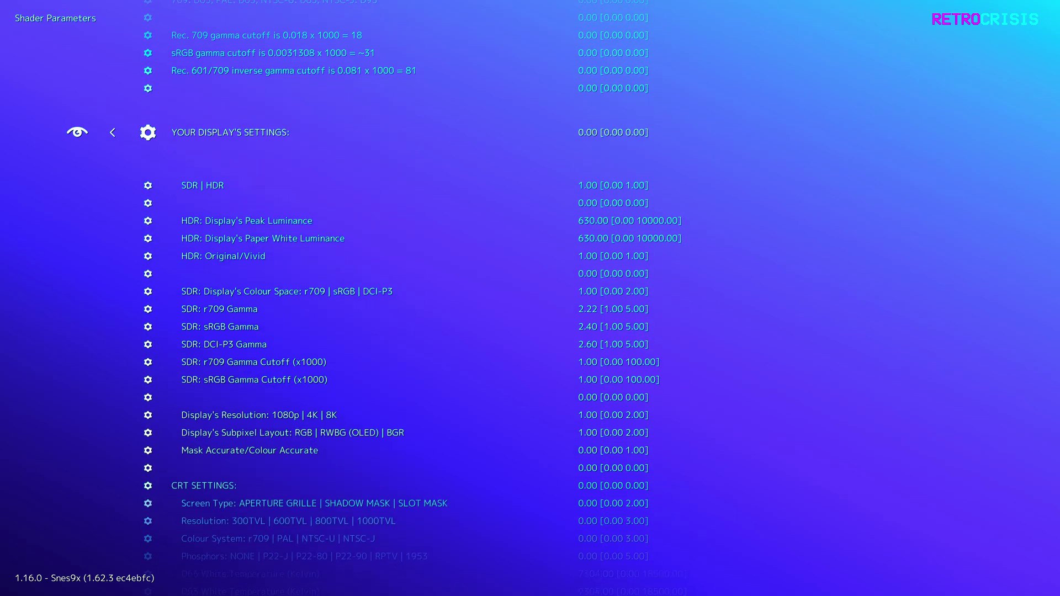
pyautogui.press('Down')
pyautogui.press('Down')
pyautogui.press('Down')
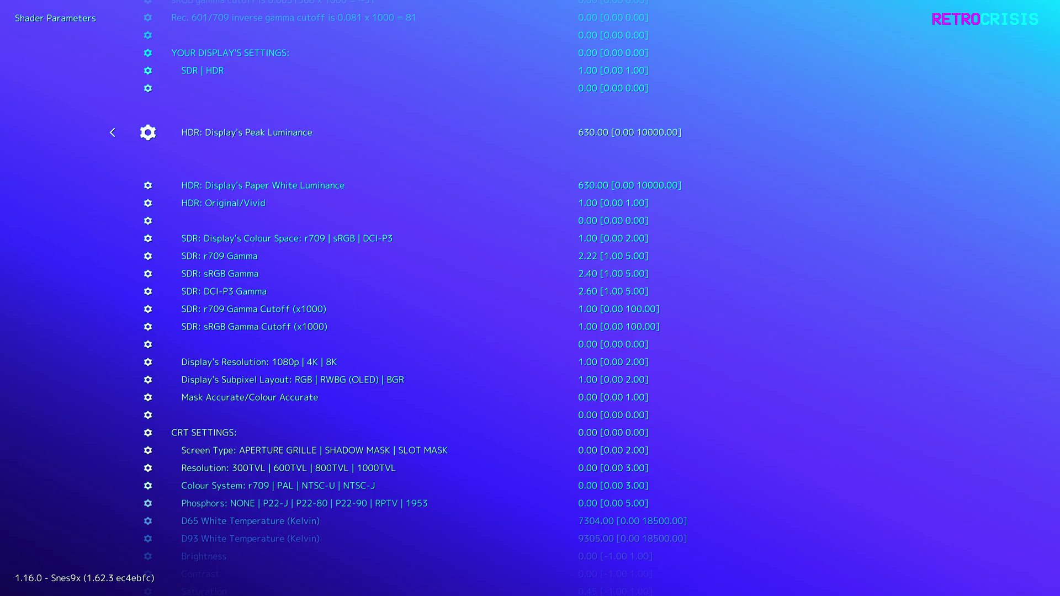
# - Reach paper white luminance, then in the test suite open Test Patterns toward Gray Ramp and back out
pyautogui.press('Down')
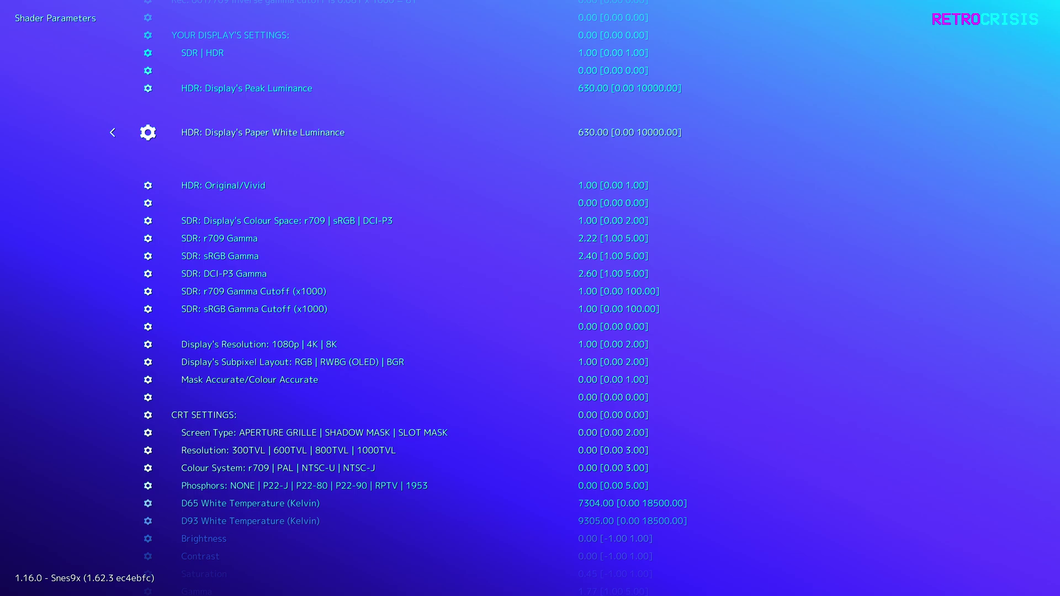
pyautogui.press('F1')
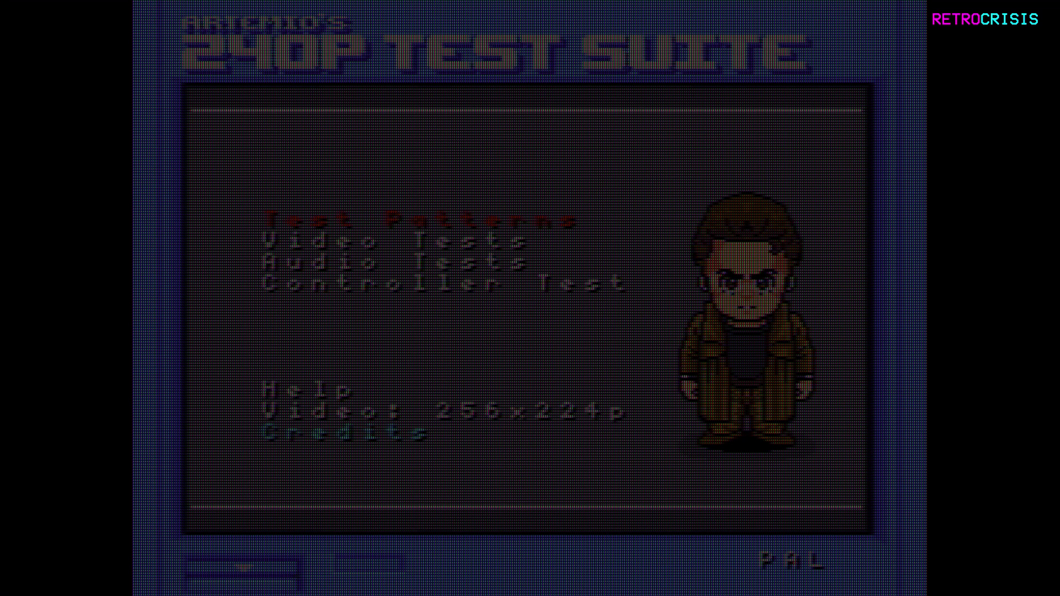
pyautogui.press('x')
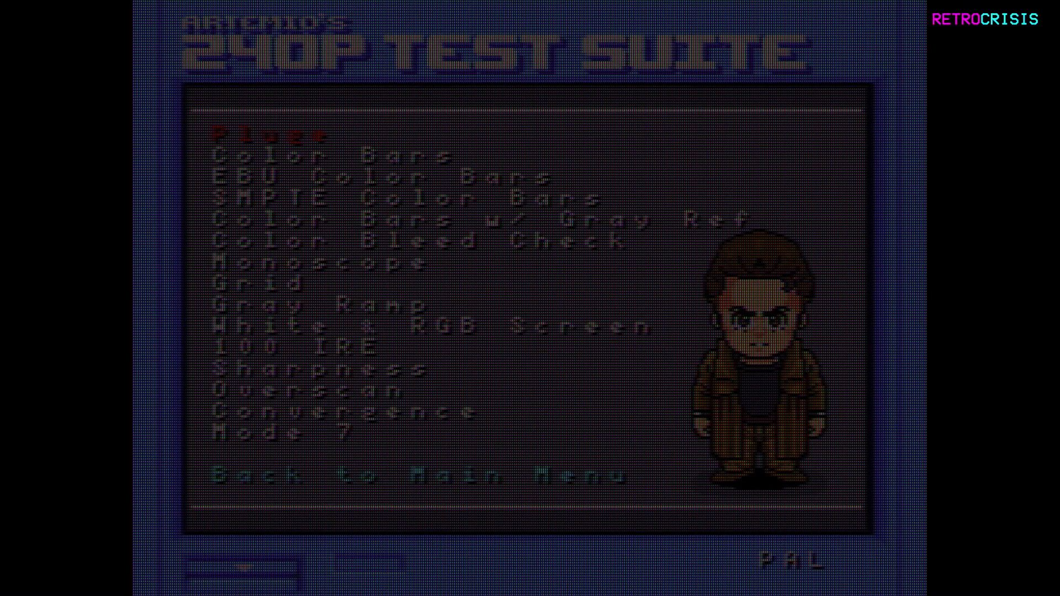
pyautogui.press('Down')
pyautogui.press('Down')
pyautogui.press('Down')
pyautogui.press('Down')
pyautogui.press('Down')
pyautogui.press('Down')
pyautogui.press('Down')
pyautogui.press('Down')
pyautogui.press('Down')
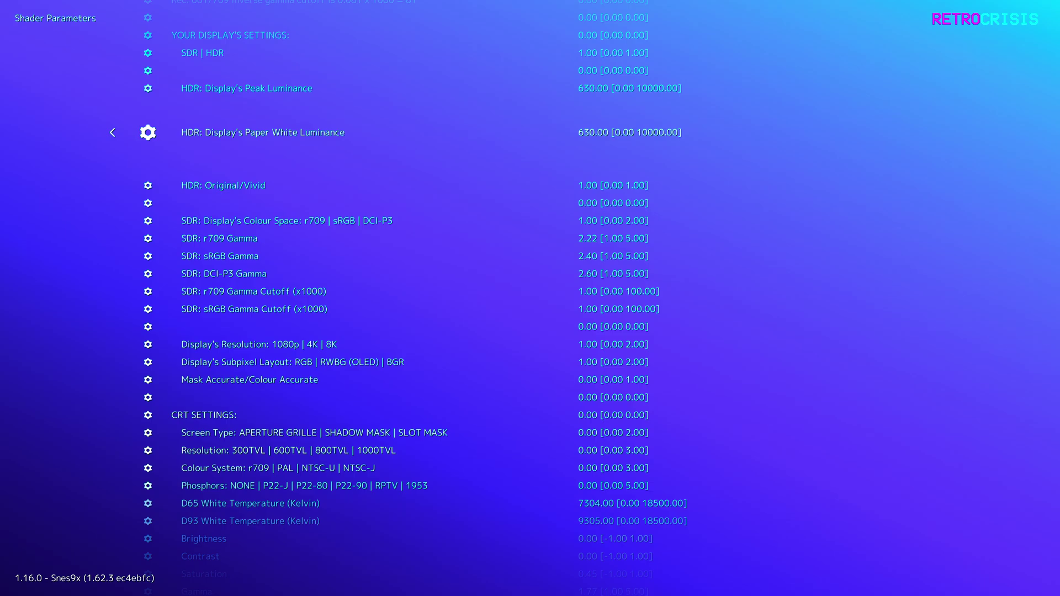
pyautogui.press('BackSpace')
pyautogui.press('BackSpace')
pyautogui.press('BackSpace')
# - Leave the Appearance settings and enter the running Snes9x game's Quick Menu from the Main Menu tab
pyautogui.press('Right')
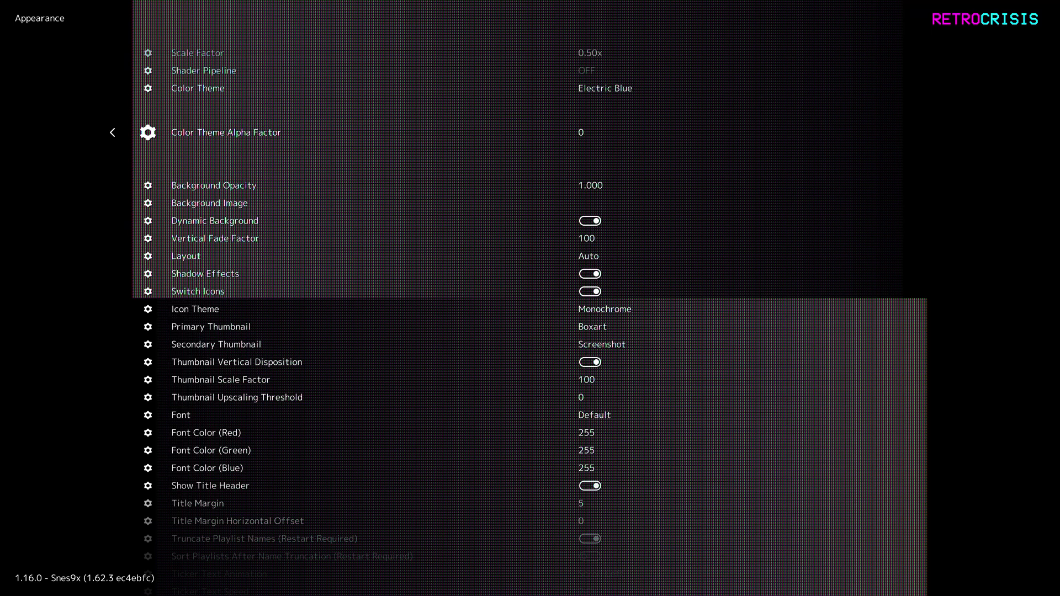
pyautogui.press('BackSpace')
pyautogui.press('BackSpace')
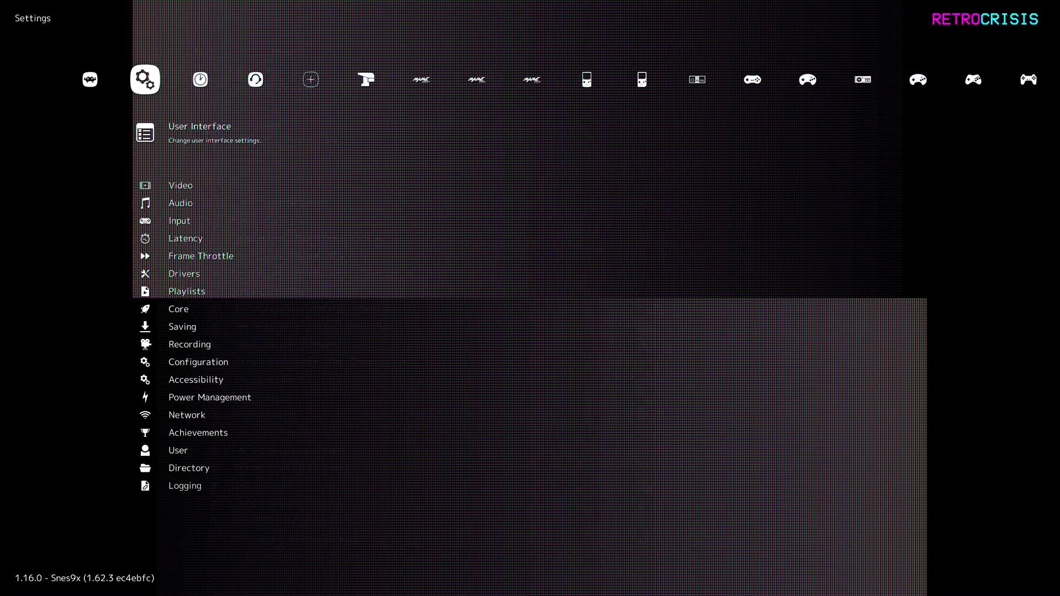
pyautogui.press('Left')
pyautogui.press('Return')
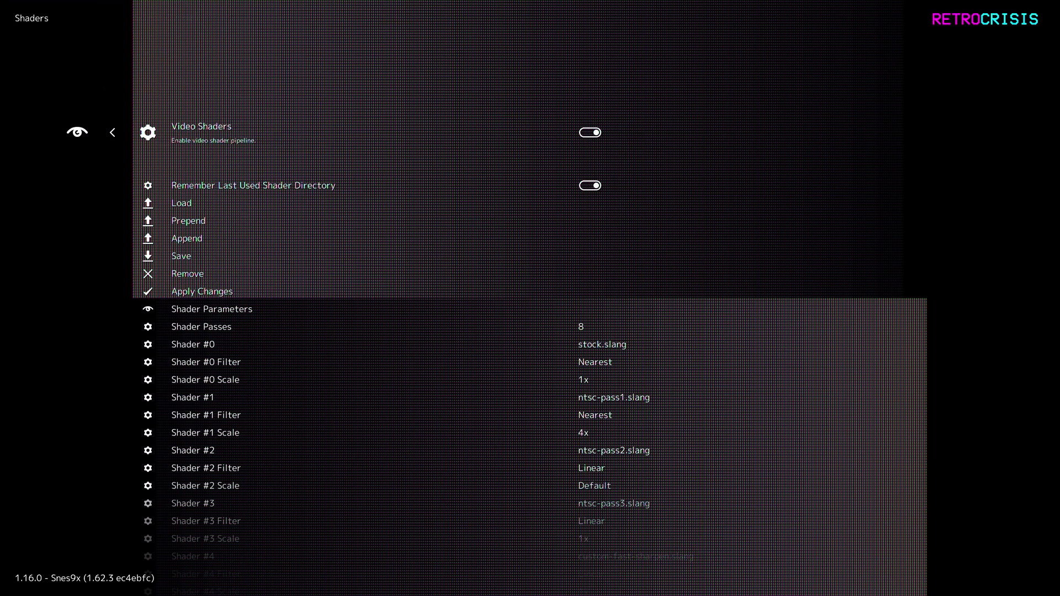
# - Open Shaders > Shader Parameters and scroll to HDR: Display's Paper White Luminance, currently 630.00
pyautogui.press('Down')
pyautogui.press('Down')
pyautogui.press('Down')
pyautogui.press('Down')
pyautogui.press('Down')
pyautogui.press('Down')
pyautogui.press('Down')
pyautogui.press('Down')
pyautogui.press('Return')
pyautogui.press('Down')
pyautogui.press('Down')
pyautogui.press('Down')
pyautogui.press('Down')
pyautogui.press('Down')
pyautogui.press('Down')
pyautogui.press('Down')
pyautogui.press('Down')
pyautogui.press('Down')
pyautogui.press('Down')
pyautogui.press('Down')
pyautogui.press('Down')
pyautogui.press('Down')
pyautogui.press('Down')
pyautogui.press('Down')
pyautogui.press('Down')
pyautogui.press('Down')
pyautogui.press('Down')
pyautogui.press('Down')
pyautogui.press('Down')
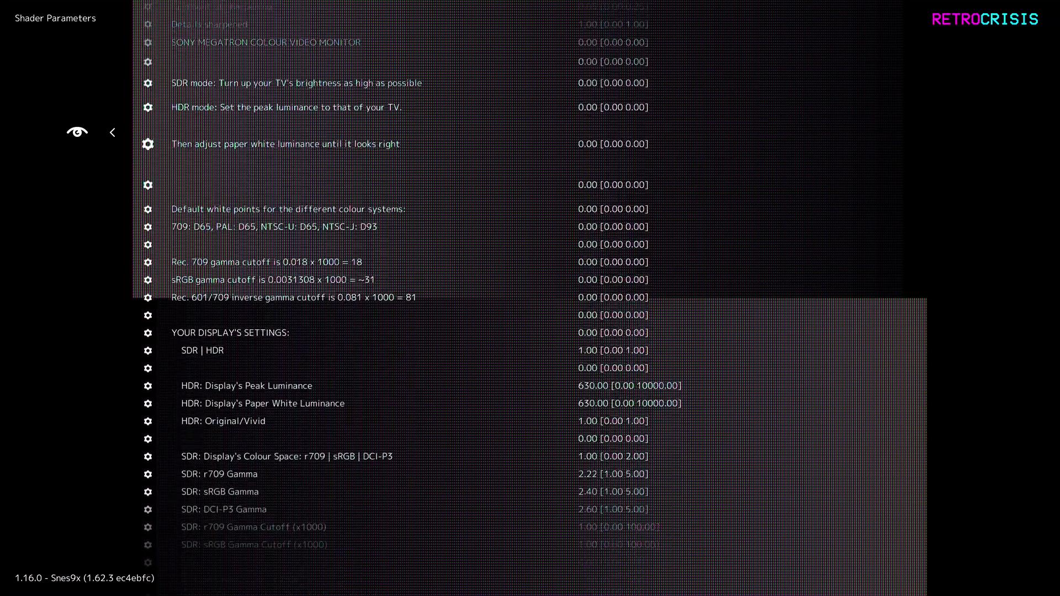
pyautogui.press('Down')
pyautogui.press('Down')
pyautogui.press('Down')
pyautogui.press('Down')
pyautogui.press('Down')
pyautogui.press('Down')
pyautogui.press('Down')
pyautogui.press('Down')
pyautogui.press('Down')
pyautogui.press('Down')
pyautogui.press('Down')
pyautogui.press('Down')
pyautogui.press('Down')
pyautogui.press('Down')
pyautogui.press('Down')
pyautogui.press('Down')
pyautogui.press('Down')
pyautogui.press('Down')
pyautogui.press('Down')
pyautogui.press('Down')
pyautogui.press('Up')
pyautogui.press('Up')
pyautogui.press('Up')
pyautogui.press('Up')
pyautogui.press('Up')
pyautogui.press('Up')
pyautogui.press('Up')
pyautogui.press('Up')
pyautogui.press('Up')
pyautogui.press('Up')
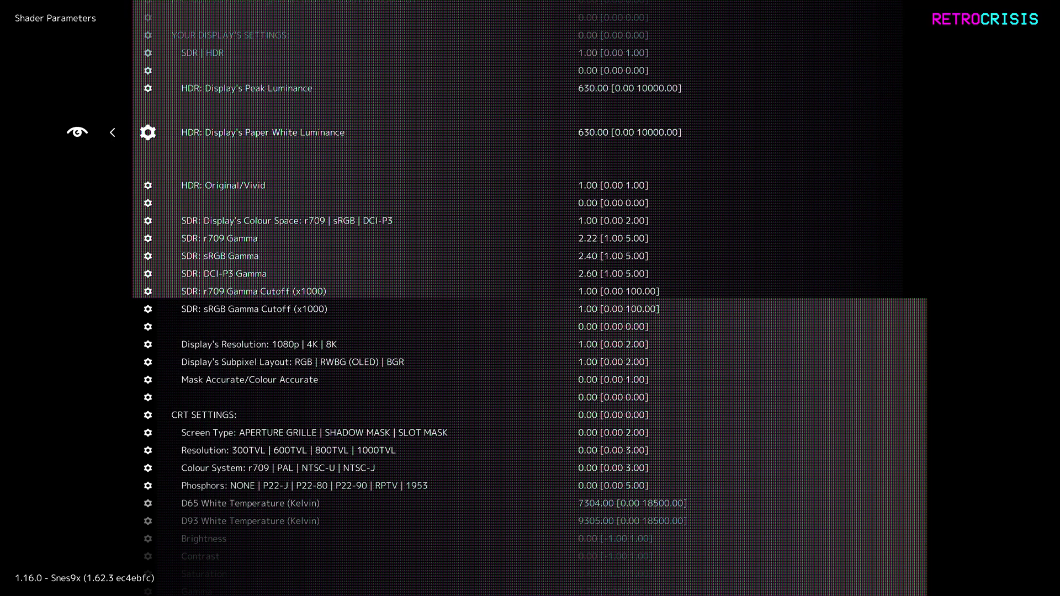
# - Try several Paper White Luminance values (240, 120, 460) before settling on 60.00
pyautogui.press('Left')
pyautogui.press('Left')
pyautogui.press('Left')
pyautogui.press('Left')
pyautogui.press('Left')
pyautogui.press('Left')
pyautogui.press('Left')
pyautogui.press('Left')
pyautogui.press('Left')
pyautogui.press('Left')
pyautogui.press('Left')
pyautogui.press('Left')
pyautogui.press('Left')
pyautogui.press('Left')
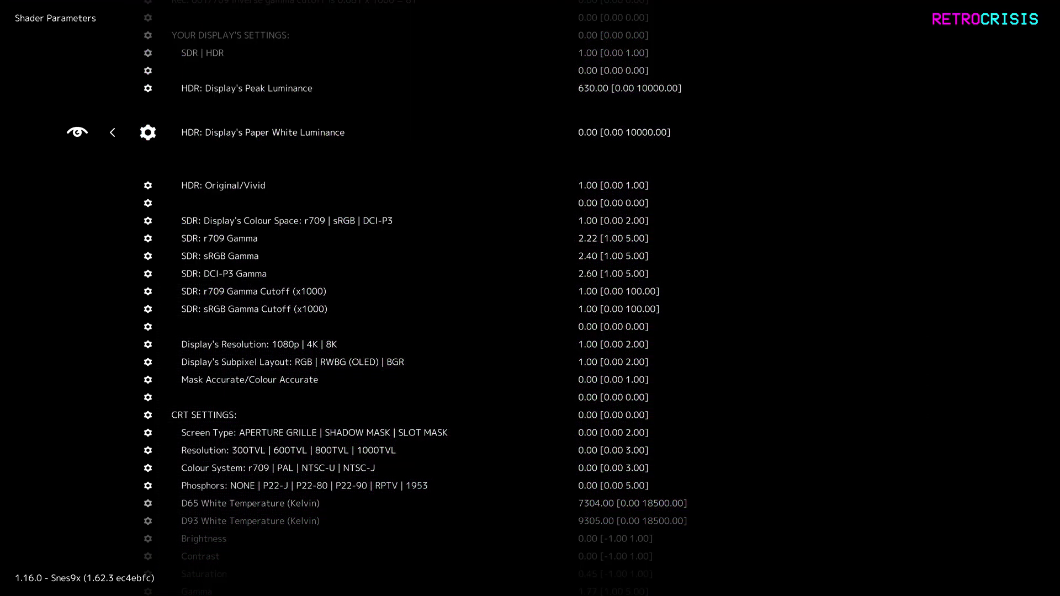
pyautogui.press('Right')
pyautogui.press('Right')
pyautogui.press('Right')
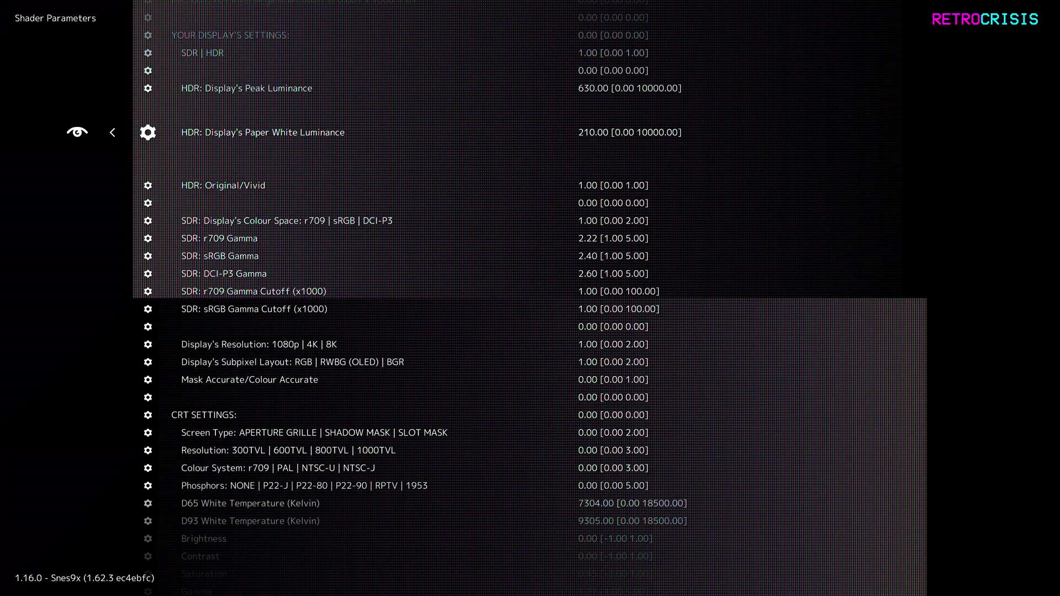
pyautogui.press('Right')
pyautogui.press('Right')
pyautogui.press('Right')
pyautogui.press('Right')
pyautogui.press('Right')
pyautogui.press('Right')
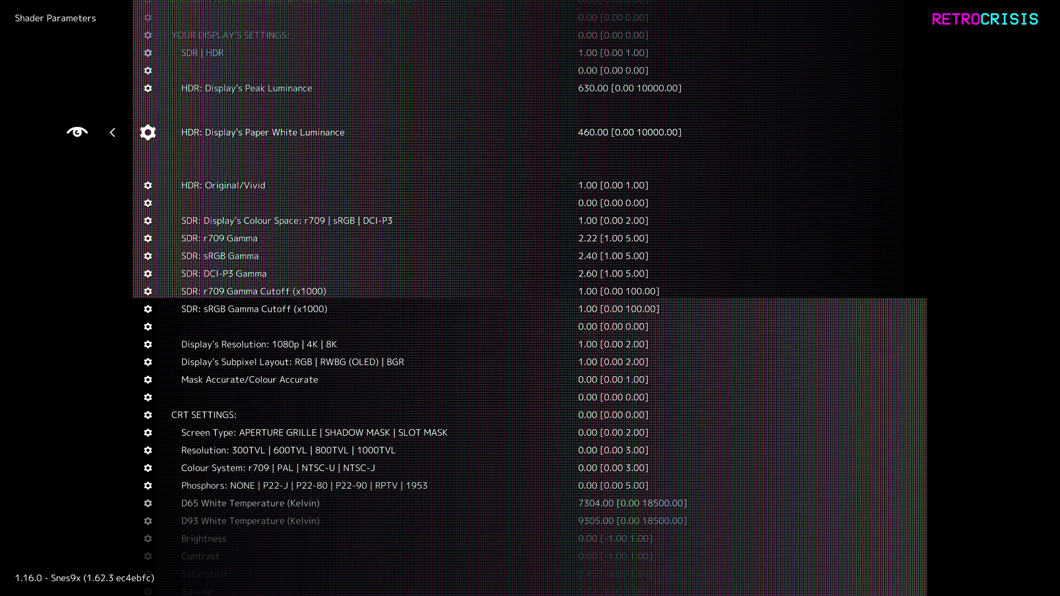
pyautogui.press('Left')
pyautogui.press('Left')
pyautogui.press('Left')
pyautogui.press('Left')
pyautogui.press('Left')
pyautogui.press('Left')
pyautogui.press('Left')
pyautogui.press('Left')
pyautogui.press('Left')
pyautogui.press('Left')
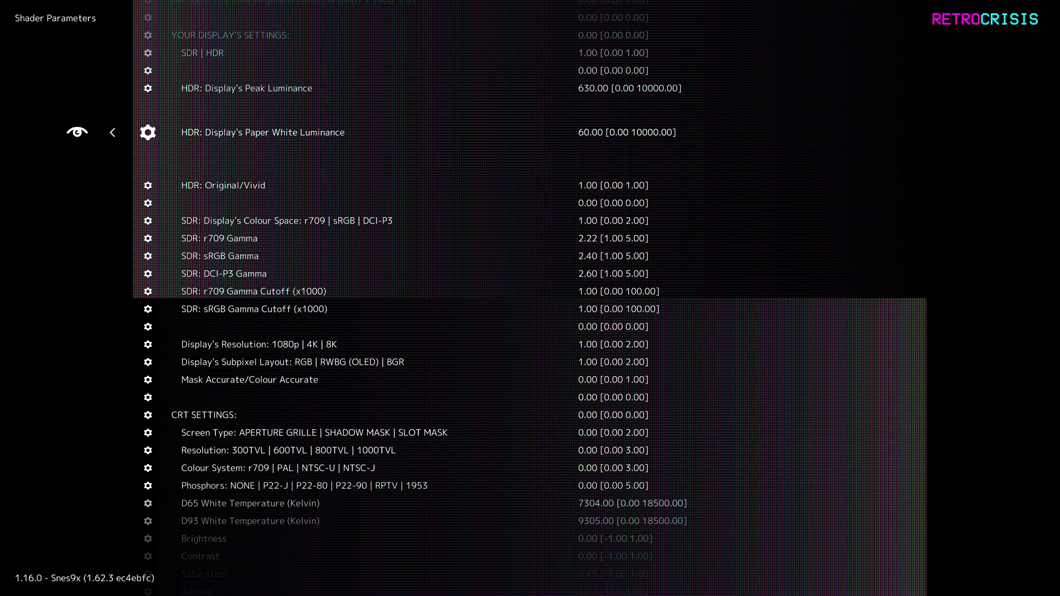
pyautogui.press('Down')
pyautogui.press('Down')
pyautogui.press('Down')
pyautogui.press('Down')
pyautogui.press('Down')
pyautogui.press('Down')
pyautogui.press('Down')
pyautogui.press('Down')
pyautogui.press('Down')
pyautogui.press('Down')
pyautogui.press('Down')
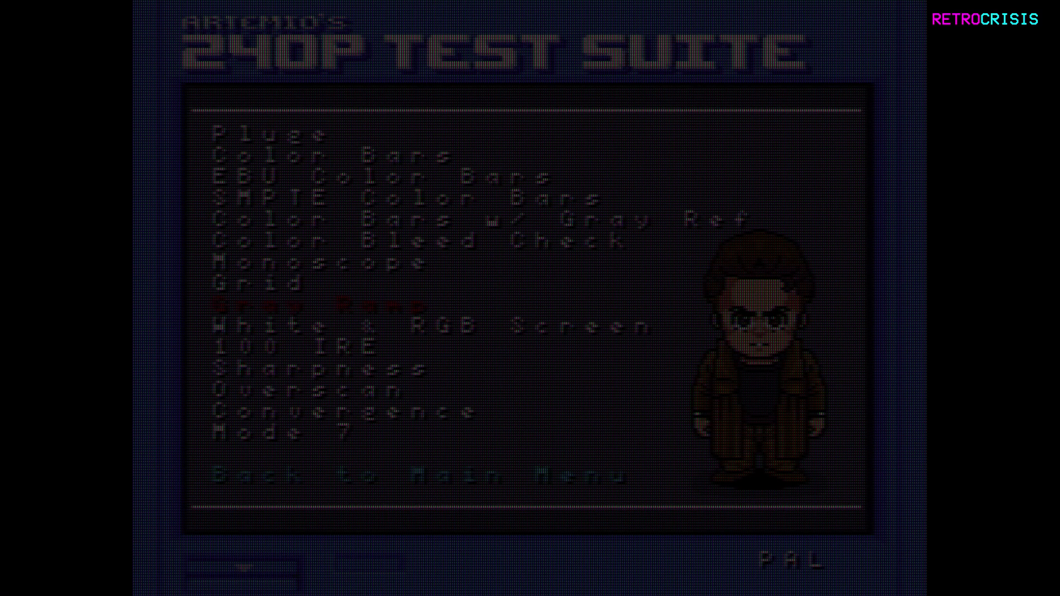
# - Select the Color Bars pattern in the 240p Test Suite
pyautogui.press('Up')
pyautogui.press('Up')
pyautogui.press('Up')
pyautogui.press('Up')
pyautogui.press('Up')
pyautogui.press('Up')
pyautogui.press('Up')
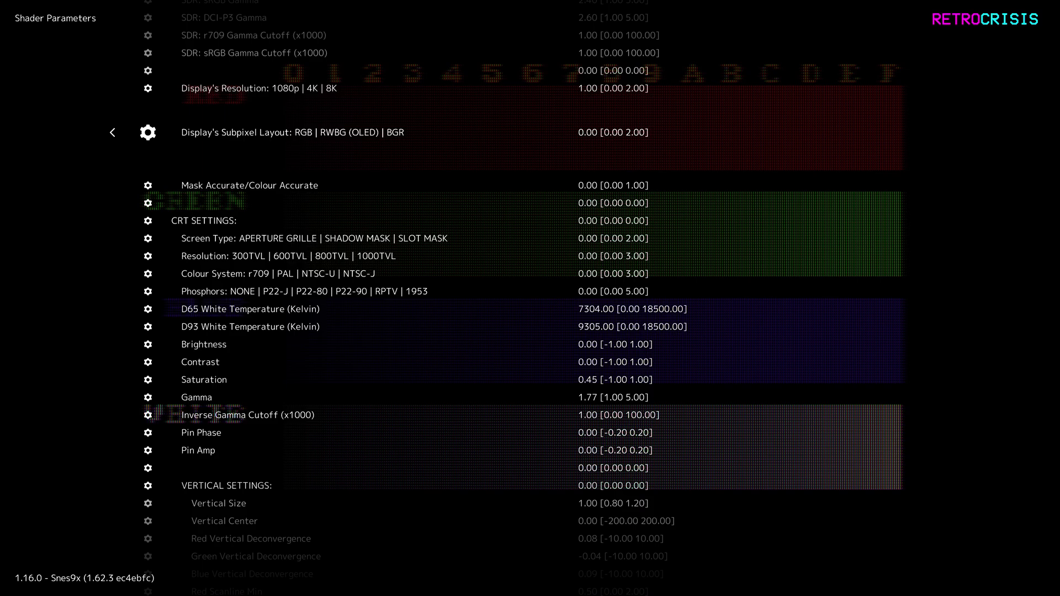
# - Use Save Shader Preset As to store the shader as 'Cyberlab MegaTron SNES HDR'
pyautogui.press('BackSpace')
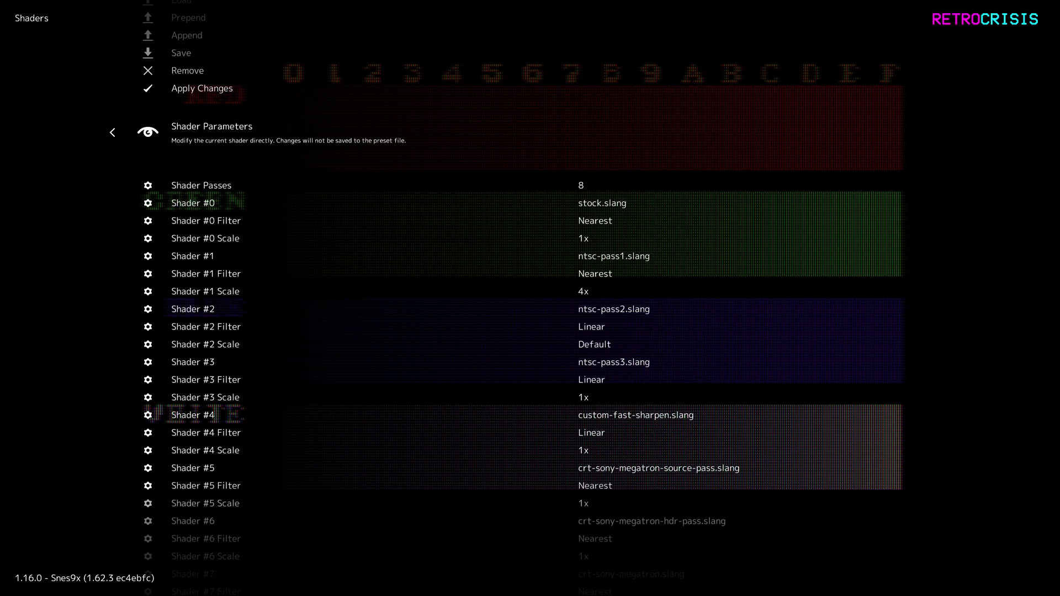
pyautogui.press('Up')
pyautogui.press('Up')
pyautogui.press('Up')
pyautogui.press('Return')
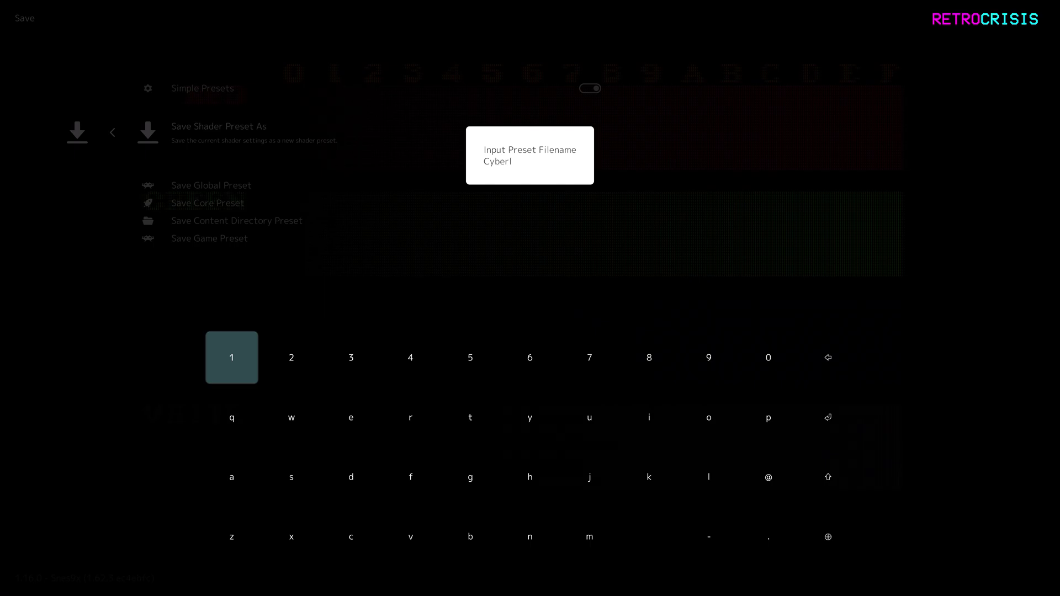
pyautogui.write('ab MegaTron SNES HDR')
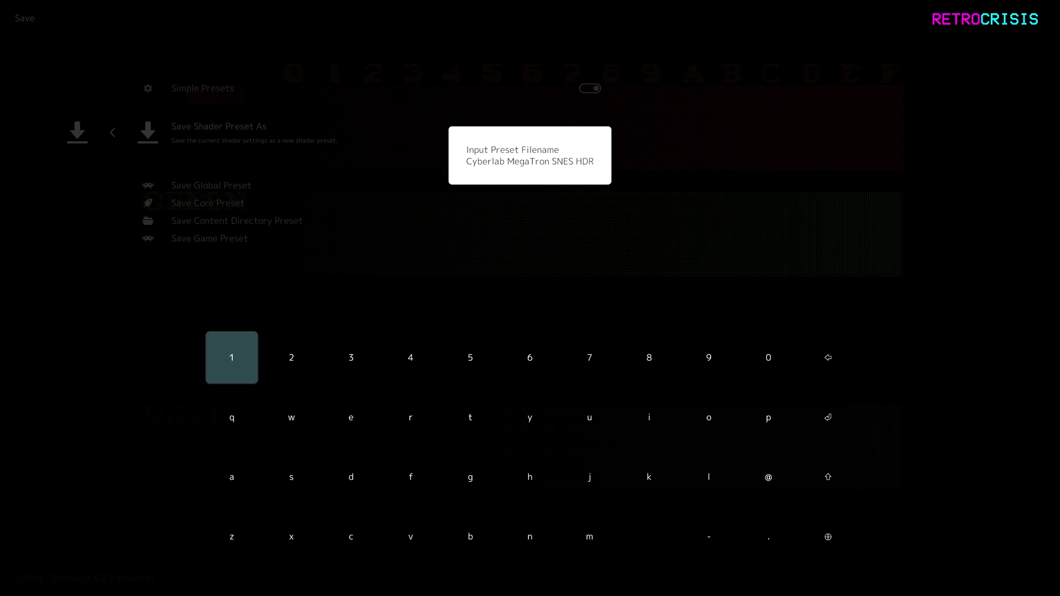
pyautogui.press('Return')
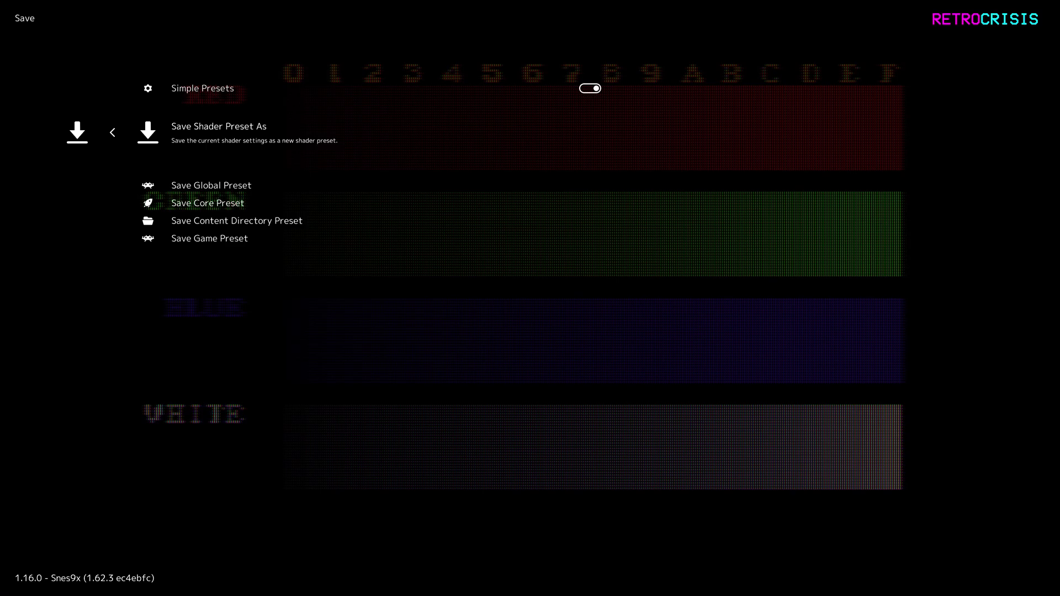